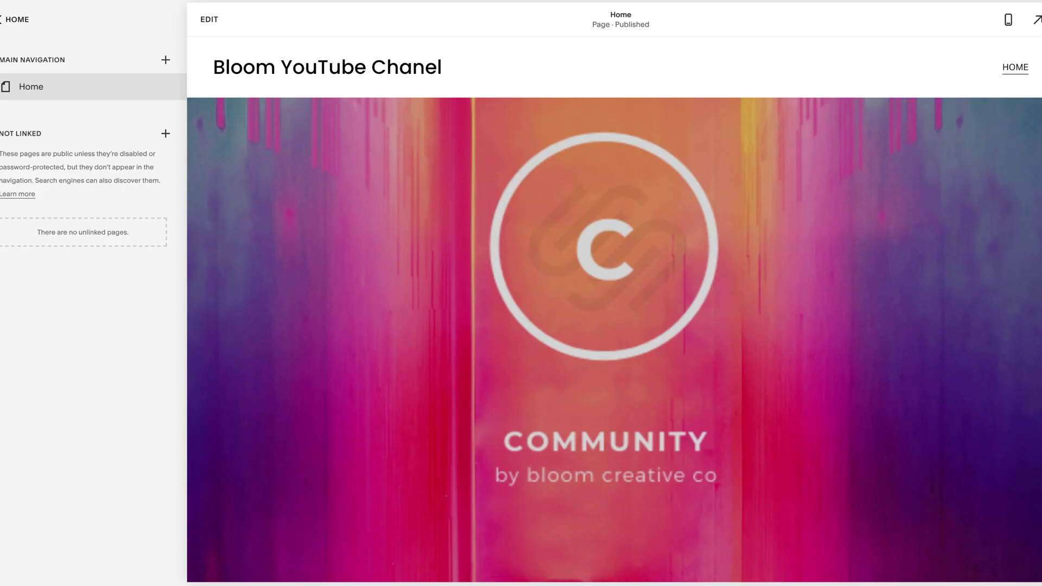
Show the menu of page types for the Not Linked section of the Pages panel.
{"action": "left_click", "coordinate": [166, 134]}
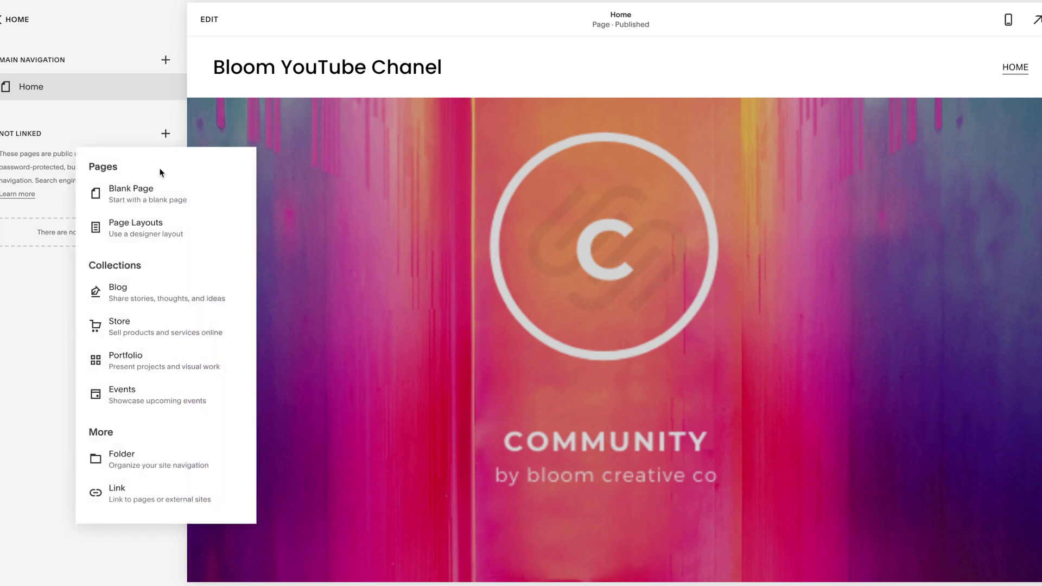
Add a blank page named Instagram.
{"action": "left_click", "coordinate": [158, 195]}
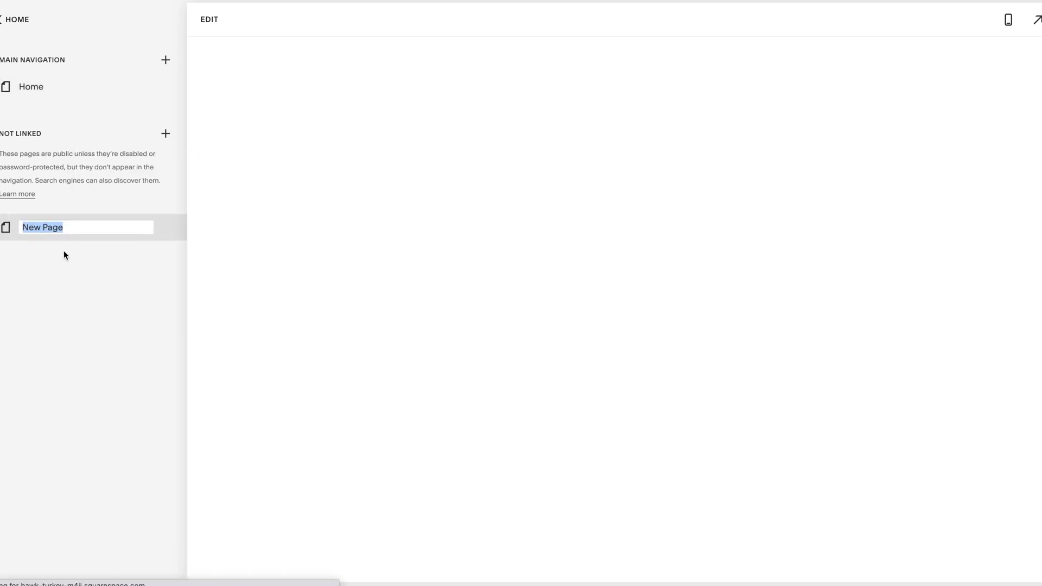
{"action": "key", "text": "BackSpace"}
{"action": "type", "text": "Instagram"}
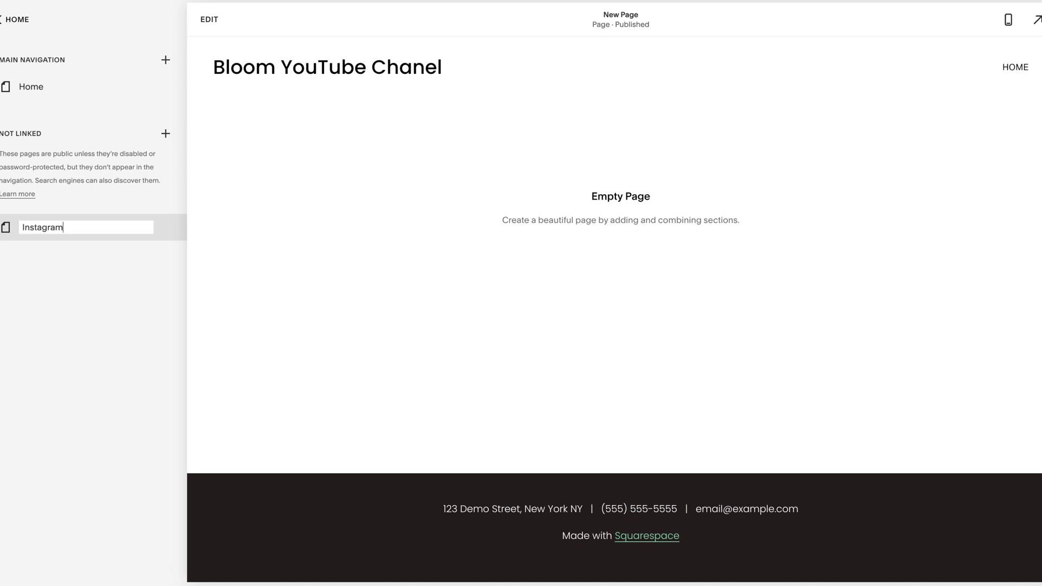
{"action": "key", "text": "Return"}
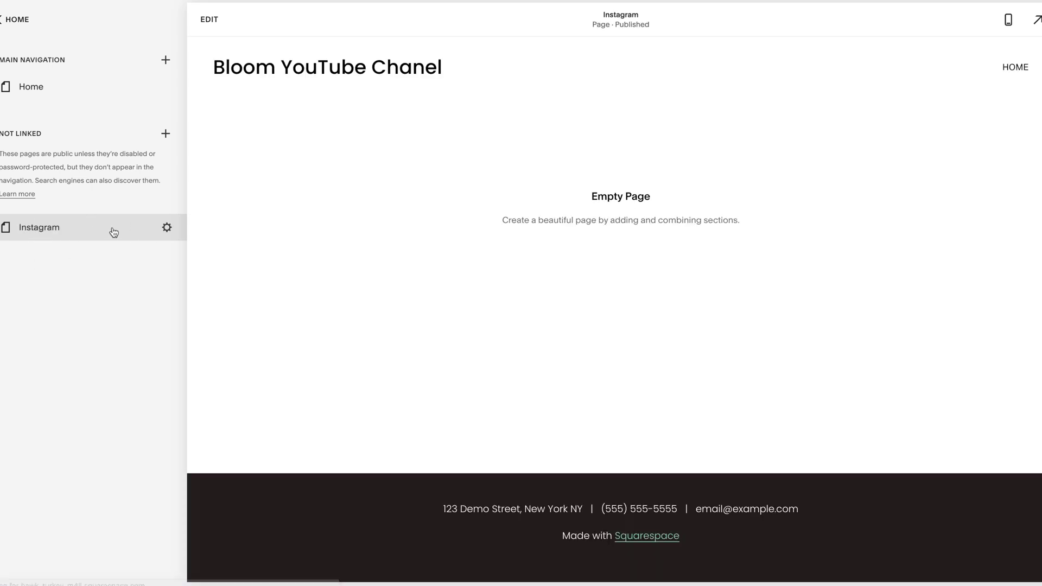
Set the Instagram page's URL slug to /instagrambloomcreativecompany and save the settings.
{"action": "left_click", "coordinate": [167, 228]}
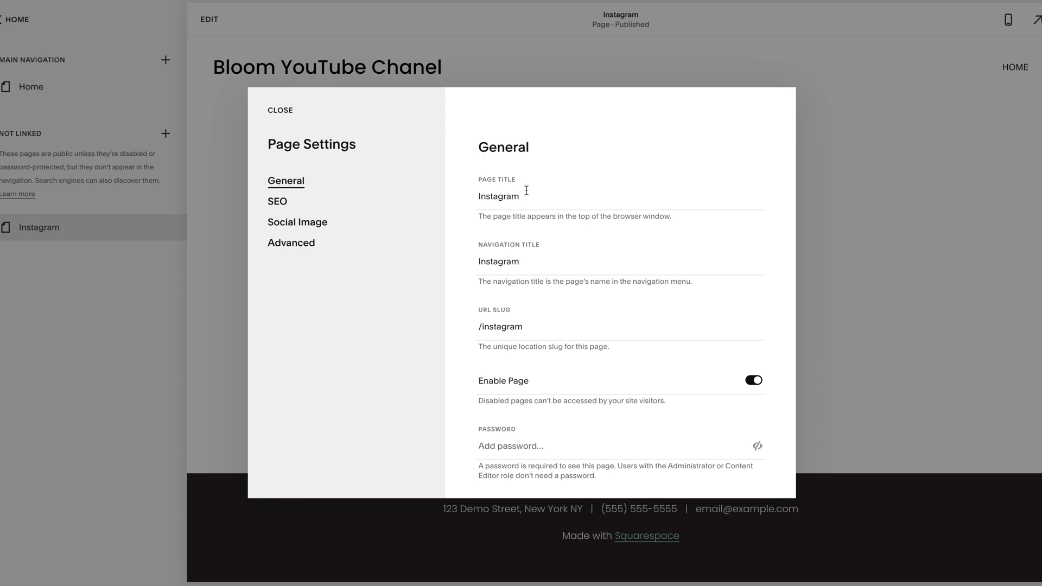
{"action": "left_click", "coordinate": [530, 256]}
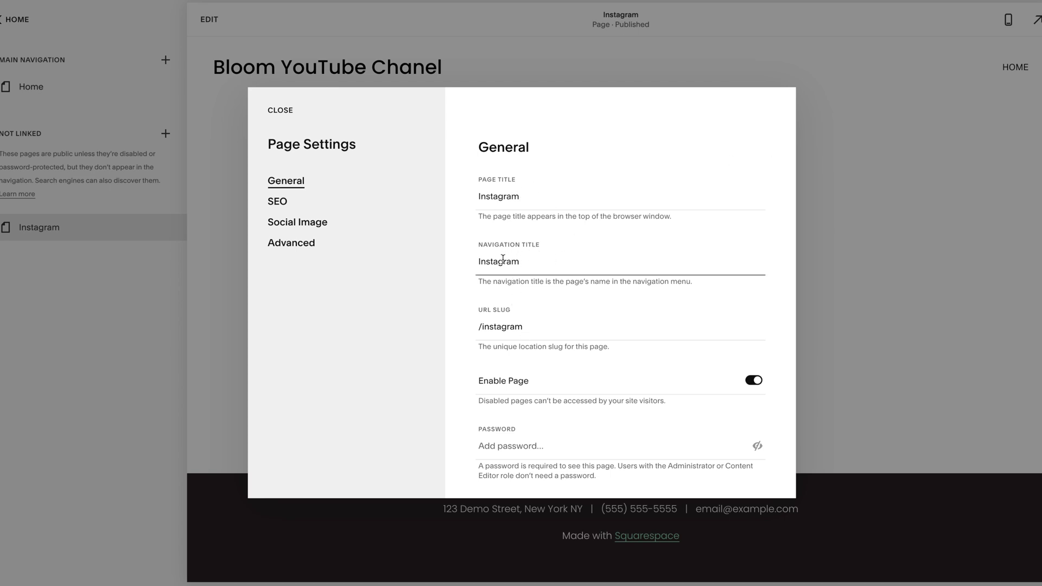
{"action": "left_click", "coordinate": [538, 328]}
{"action": "type", "text": "bloo"}
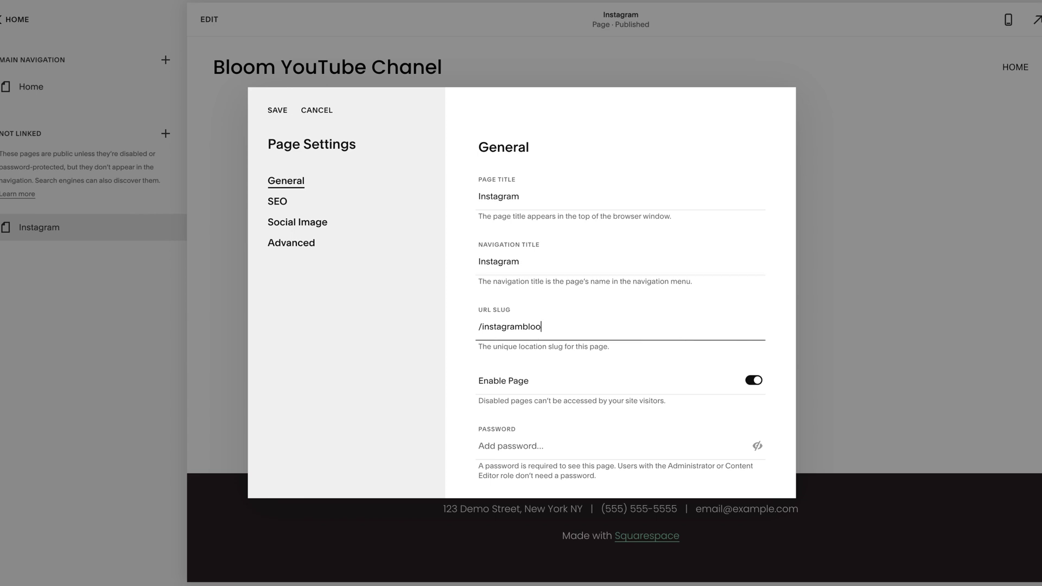
{"action": "type", "text": "mcreativecompany"}
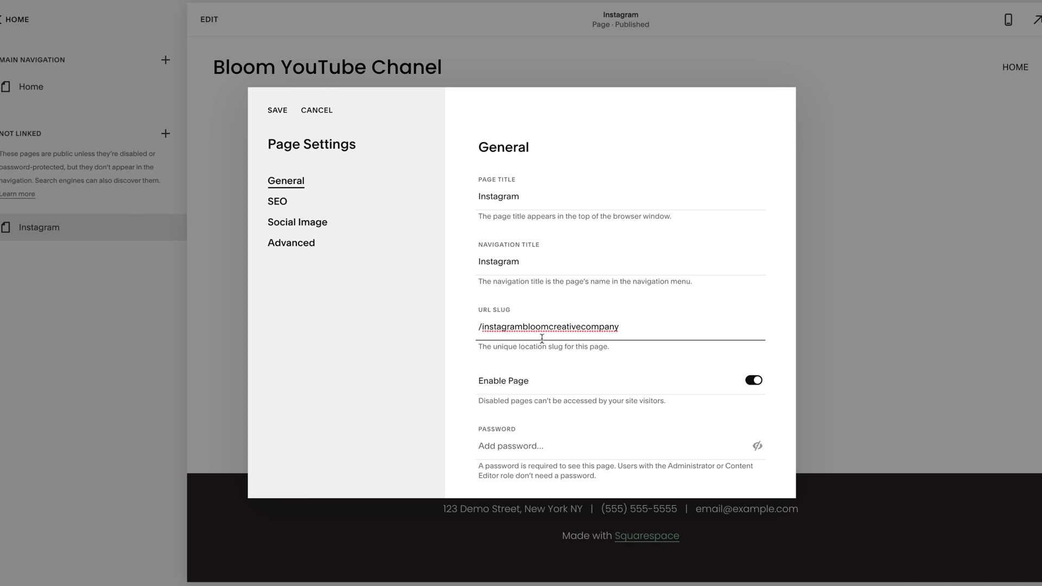
{"action": "left_click_drag", "start_coordinate": [636, 326], "coordinate": [483, 325]}
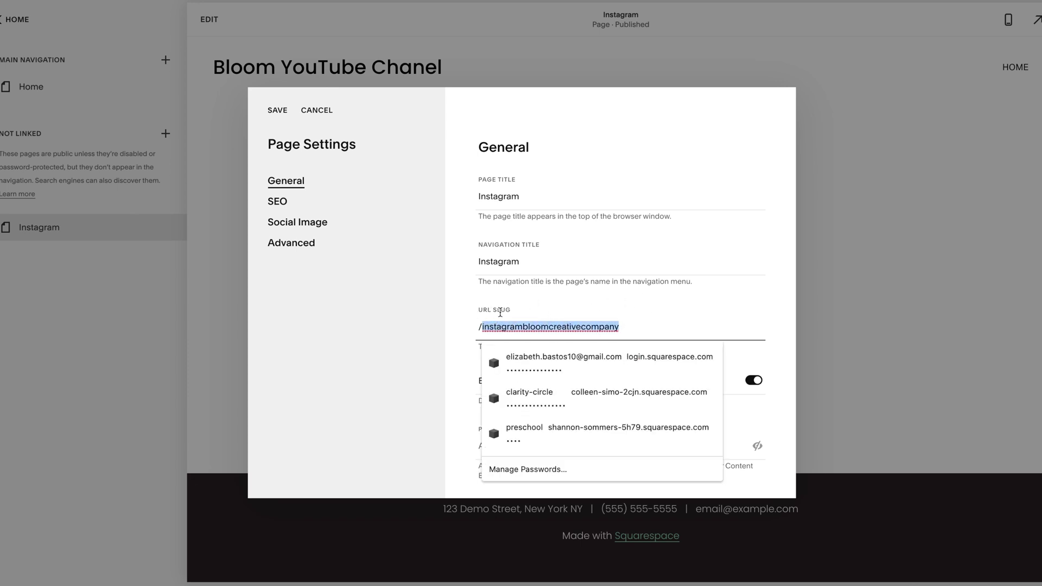
{"action": "left_click", "coordinate": [660, 304]}
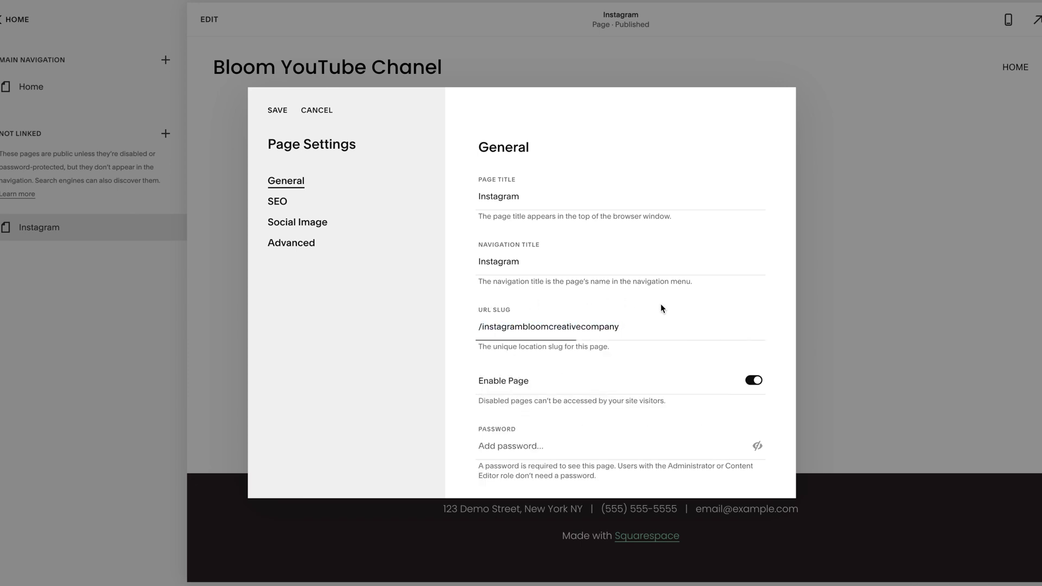
{"action": "left_click", "coordinate": [274, 108]}
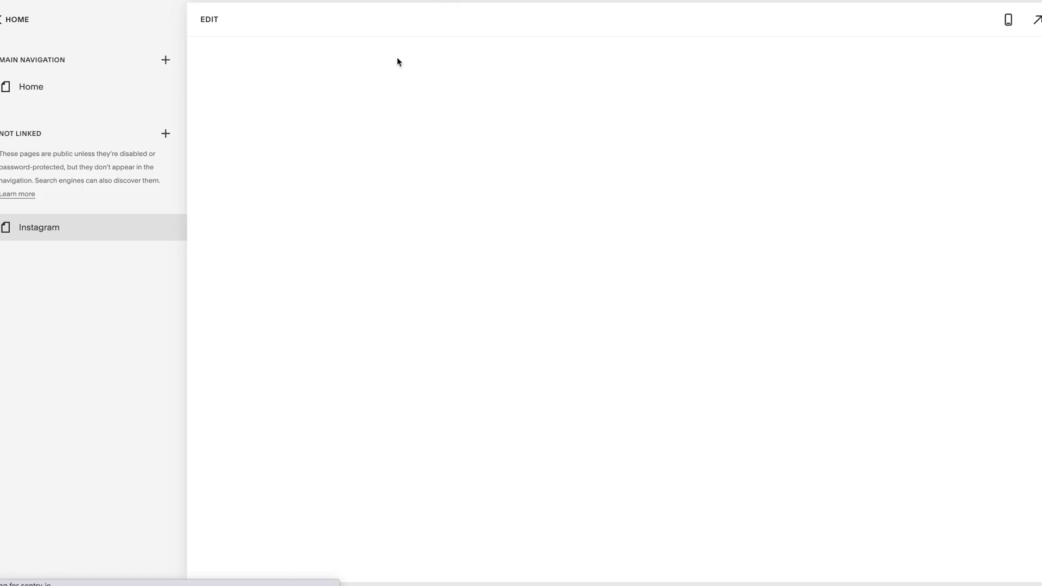
Open the Instagram page in the editor and add a blank section.
{"action": "left_click", "coordinate": [211, 21]}
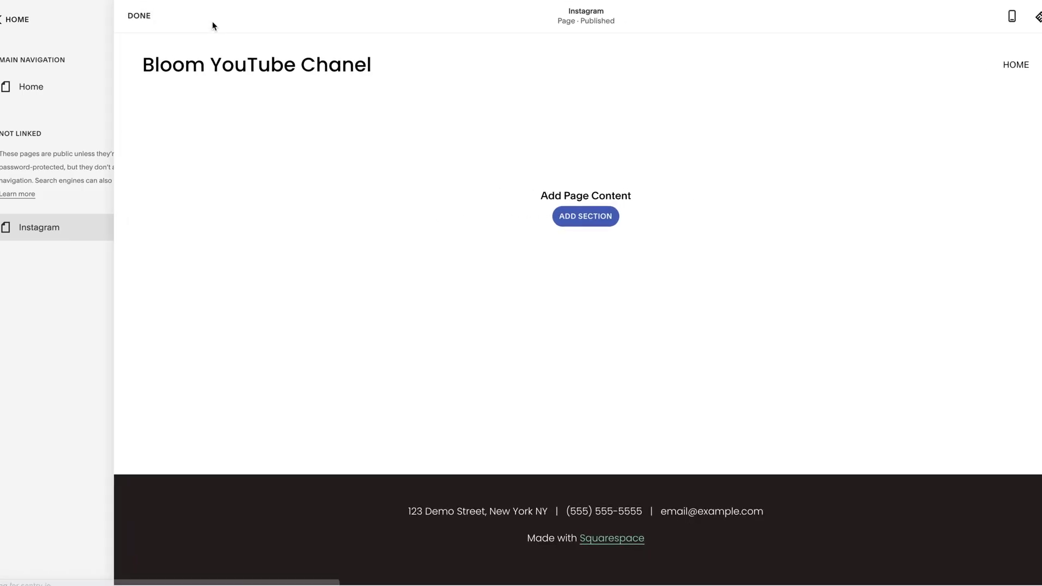
{"action": "left_click", "coordinate": [522, 223]}
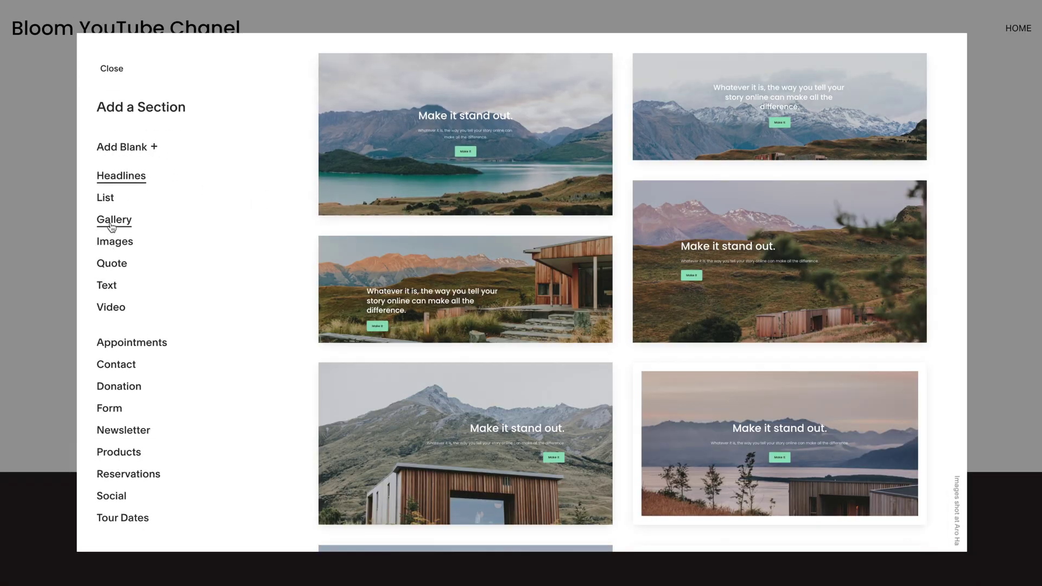
{"action": "left_click", "coordinate": [326, 152]}
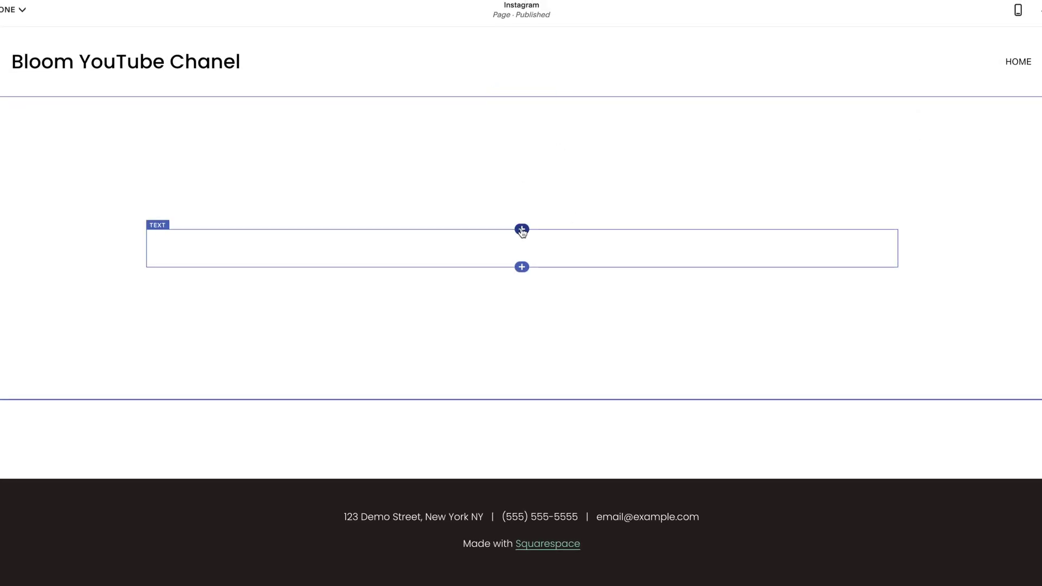
Insert an empty text block into the new section, ready for typing.
{"action": "left_click", "coordinate": [522, 225]}
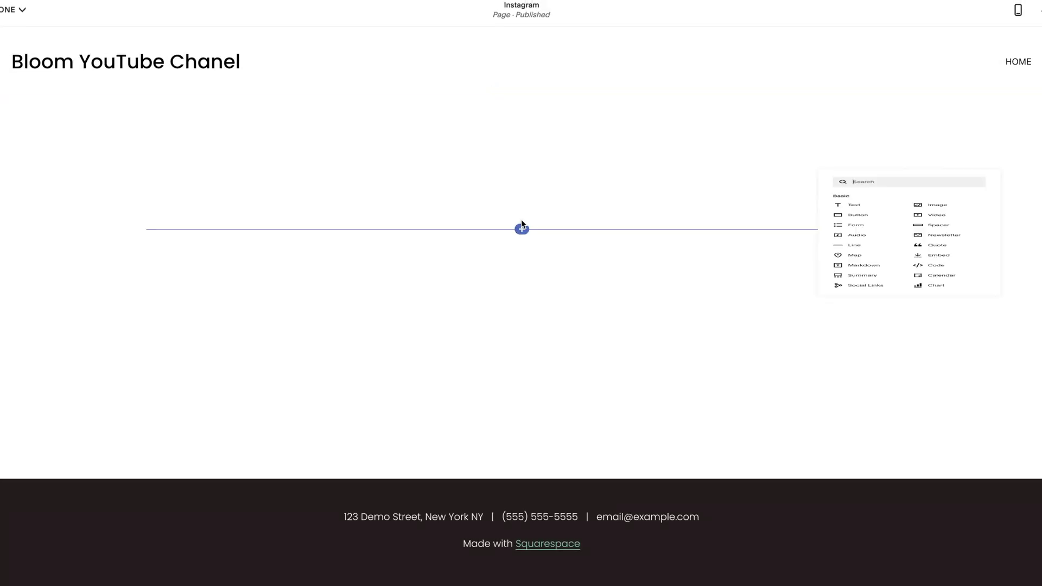
{"action": "left_click", "coordinate": [871, 160]}
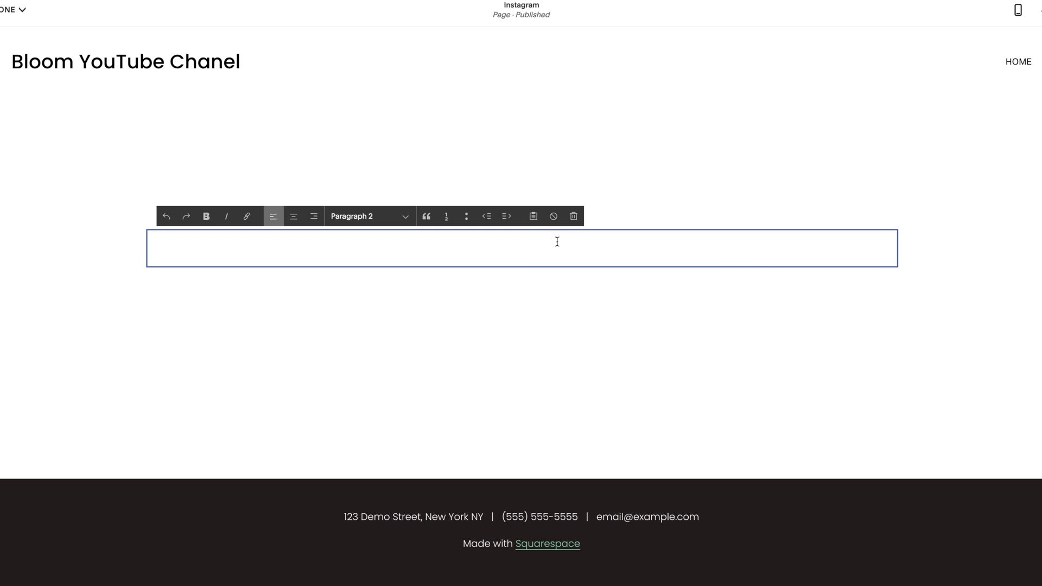
{"action": "left_click", "coordinate": [453, 320]}
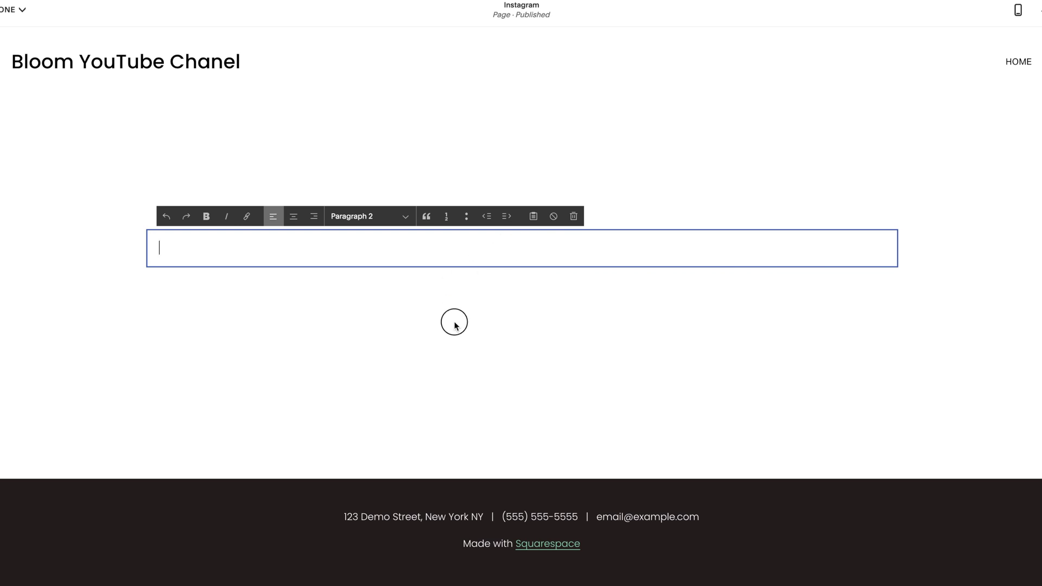
{"action": "left_click", "coordinate": [519, 270]}
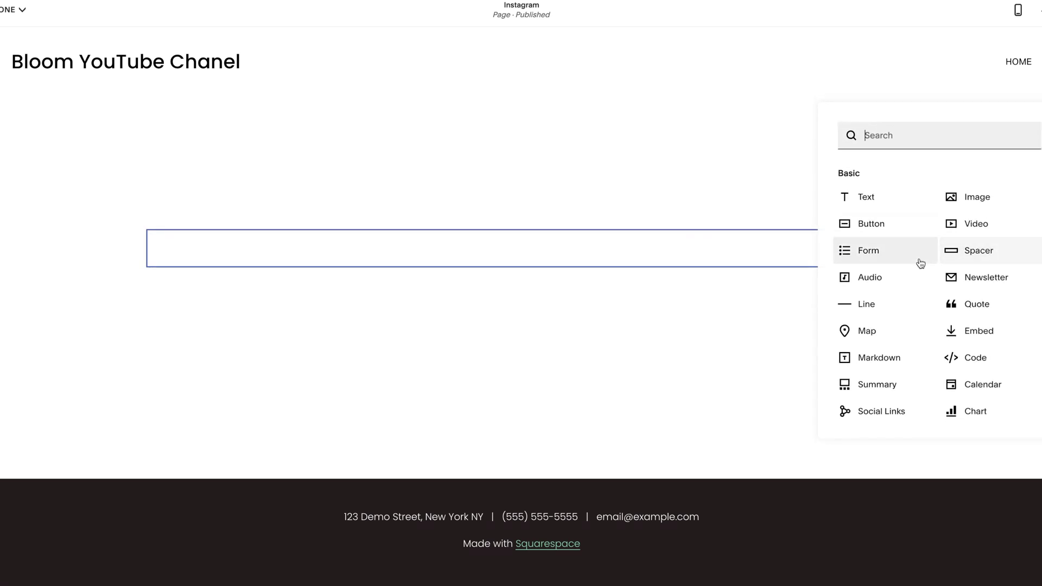
{"action": "scroll", "coordinate": [919, 262], "scroll_direction": "down", "scroll_amount": 3}
{"action": "scroll", "coordinate": [920, 264], "scroll_direction": "down", "scroll_amount": 3}
{"action": "scroll", "coordinate": [920, 264], "scroll_direction": "up", "scroll_amount": 6}
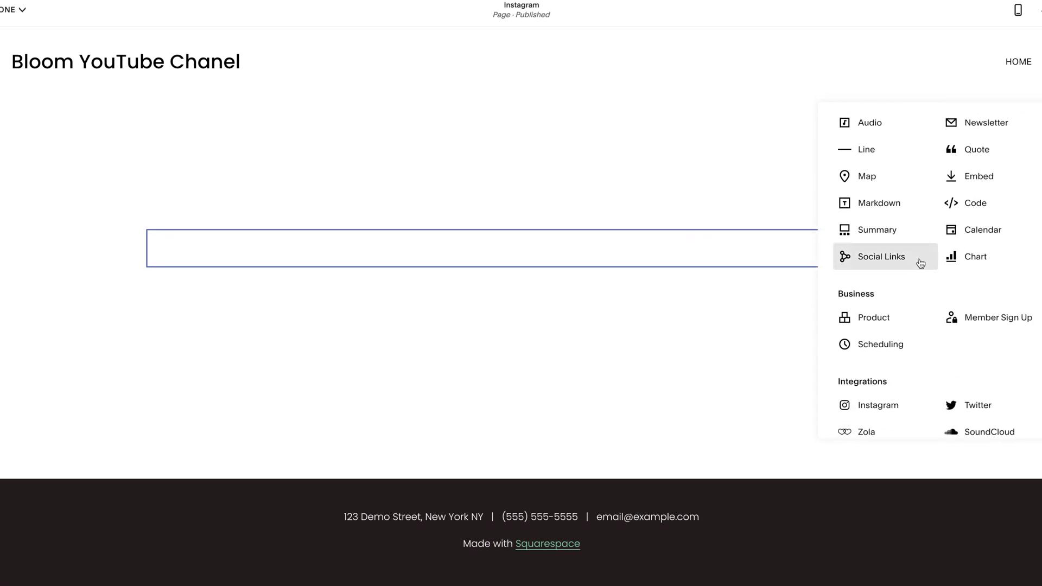
{"action": "scroll", "coordinate": [921, 263], "scroll_direction": "down", "scroll_amount": 3}
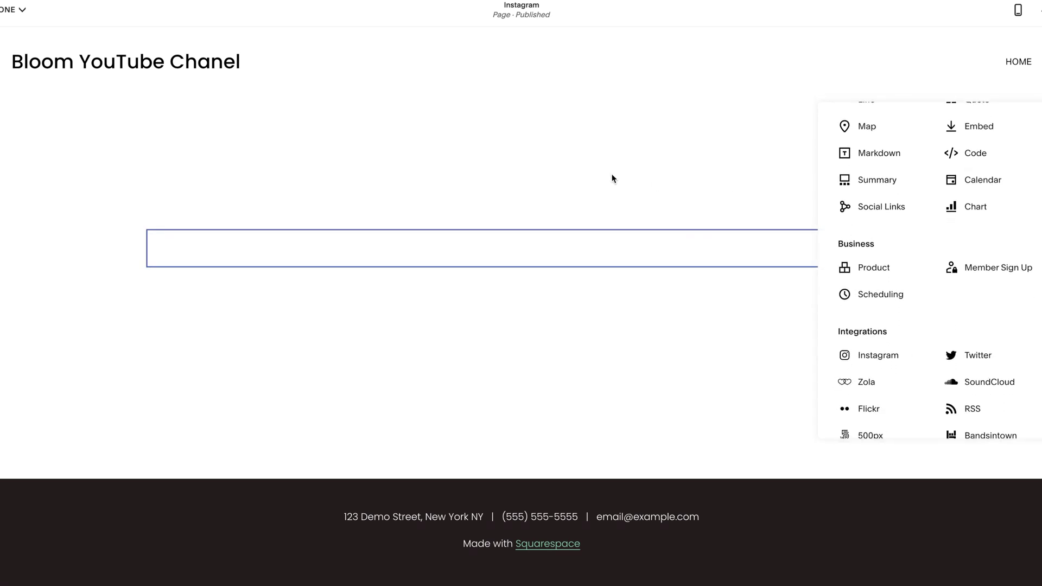
{"action": "left_click", "coordinate": [453, 253]}
{"action": "left_click", "coordinate": [489, 250]}
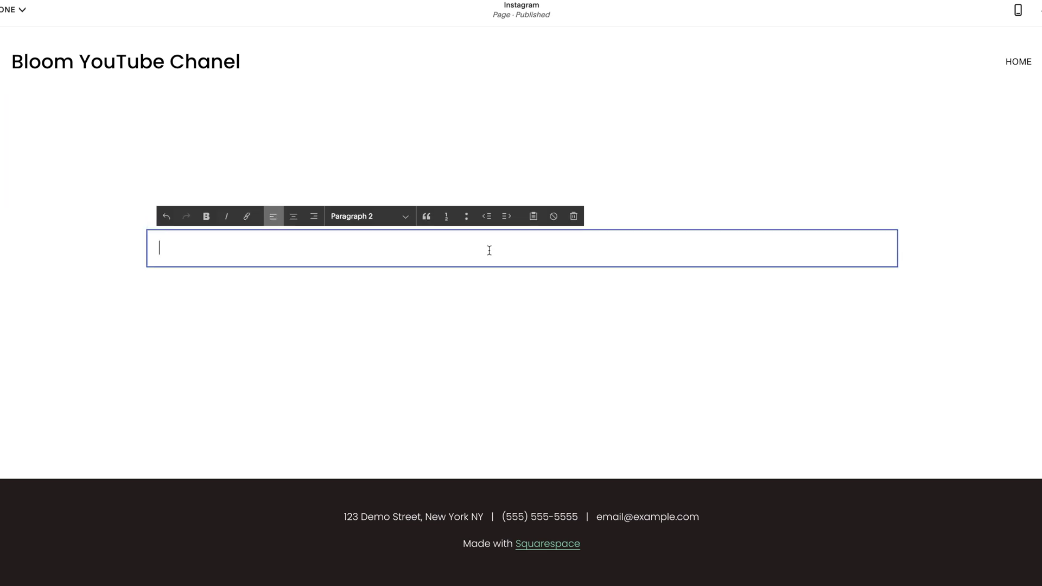
Enter 'Welcome to Bloom!' in the text block and make it a centred Heading 1.
{"action": "type", "text": "Welcome to Bloom!"}
{"action": "left_click", "coordinate": [288, 218]}
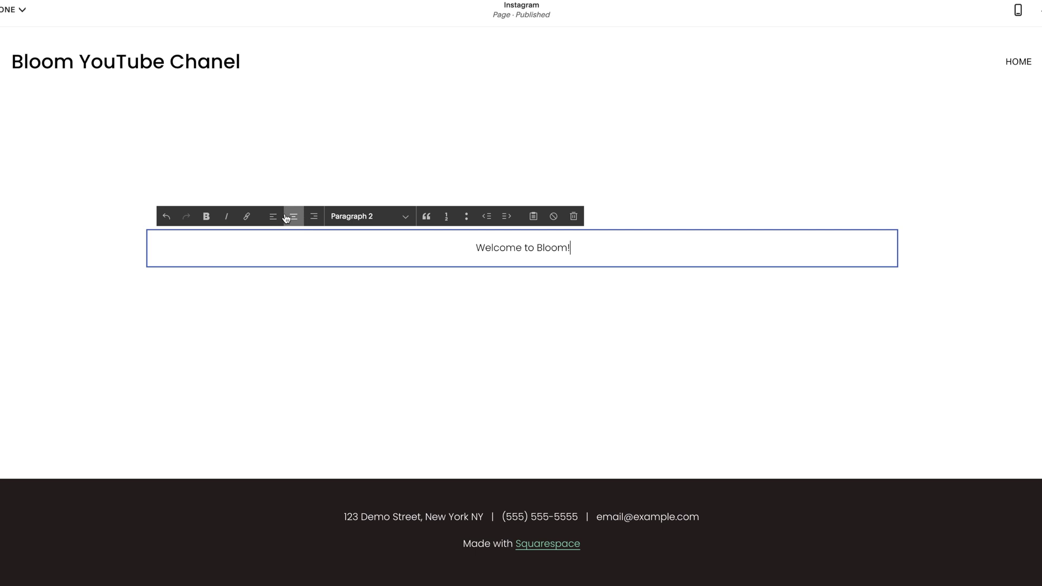
{"action": "left_click", "coordinate": [356, 218]}
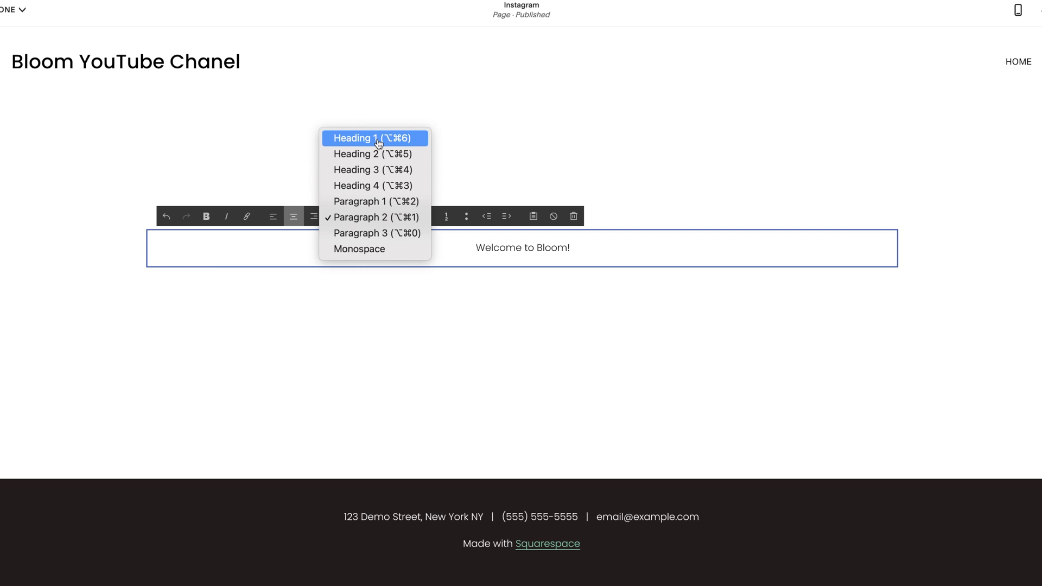
{"action": "left_click", "coordinate": [373, 141]}
{"action": "left_click", "coordinate": [540, 314]}
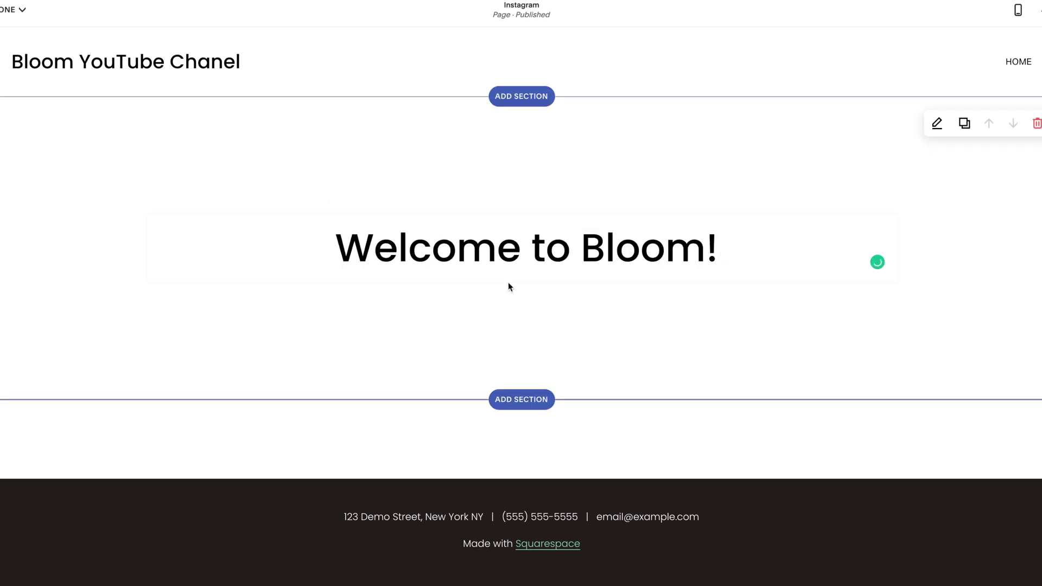
{"action": "left_click", "coordinate": [521, 283]}
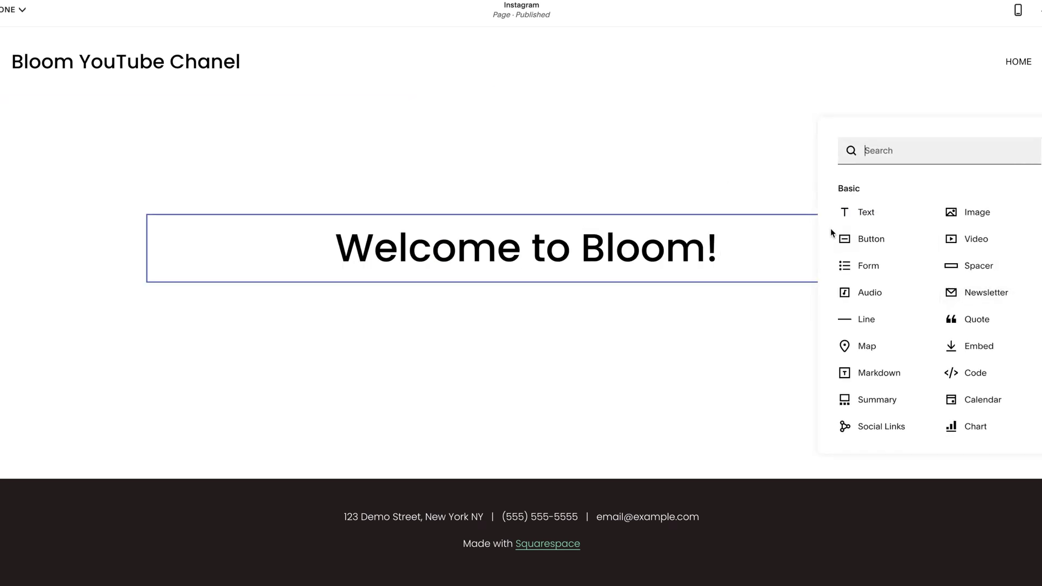
Add a button below the heading labelled Join Community.
{"action": "left_click", "coordinate": [855, 247]}
{"action": "left_click_drag", "start_coordinate": [923, 349], "coordinate": [884, 350]}
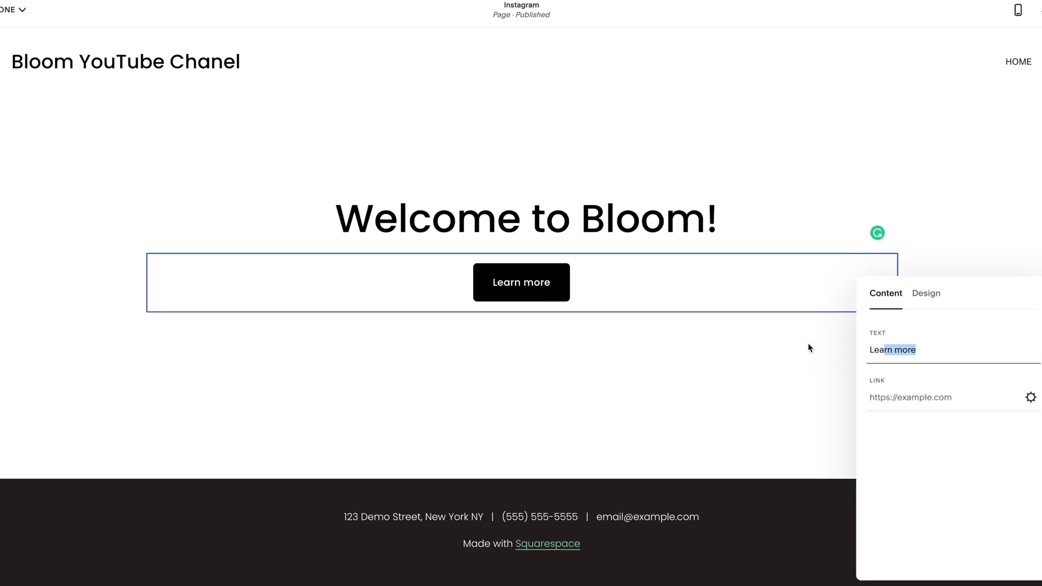
{"action": "key", "text": "BackSpace"}
{"action": "key", "text": "BackSpace"}
{"action": "key", "text": "BackSpace"}
{"action": "key", "text": "BackSpace"}
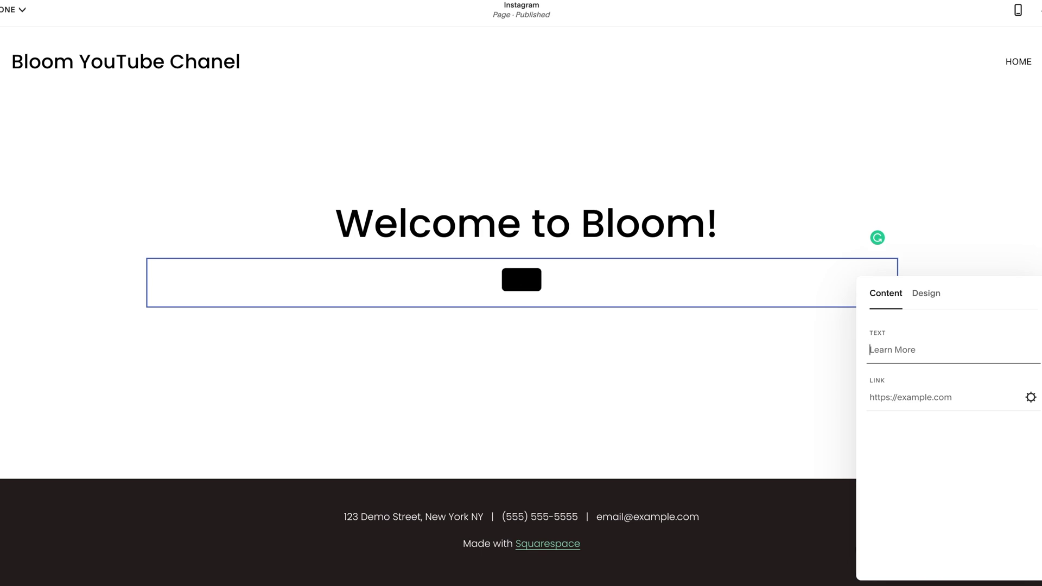
{"action": "type", "text": "Join C"}
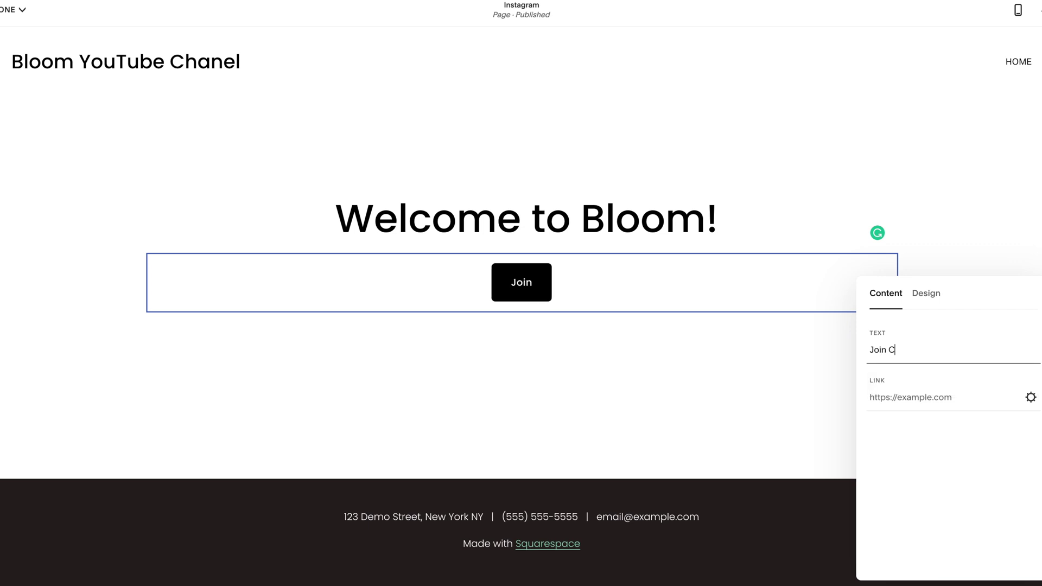
{"action": "type", "text": "ommunity"}
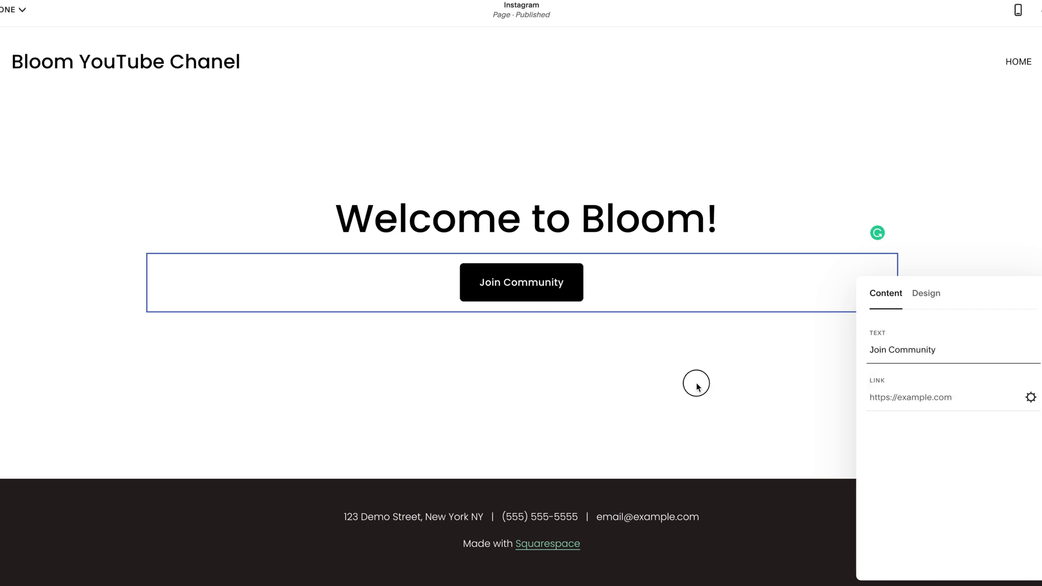
{"action": "left_click", "coordinate": [696, 383]}
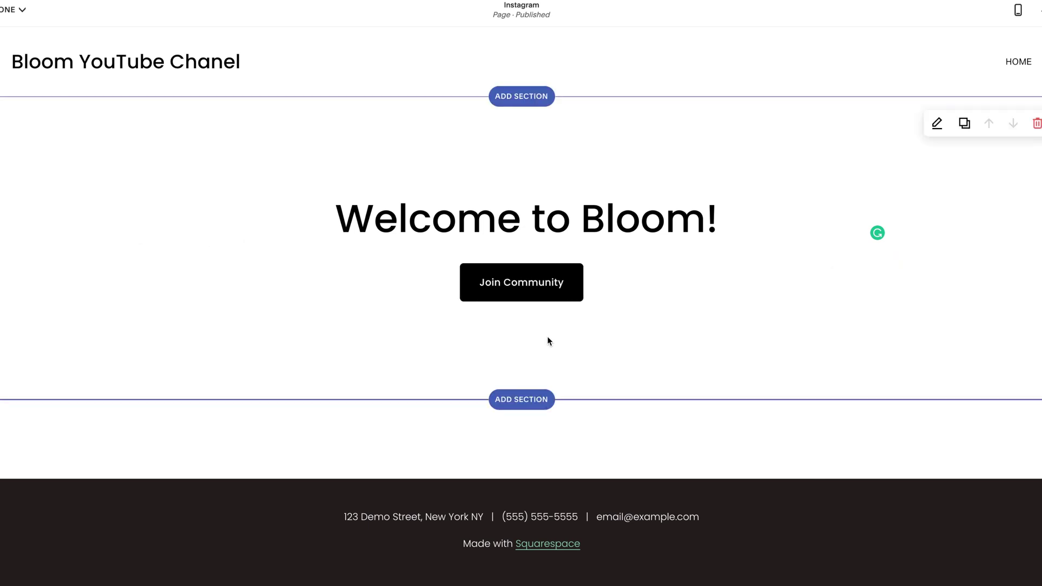
{"action": "left_click", "coordinate": [524, 282]}
Link the Join Community button to a site page so its link reads /.
{"action": "left_click", "coordinate": [206, 237]}
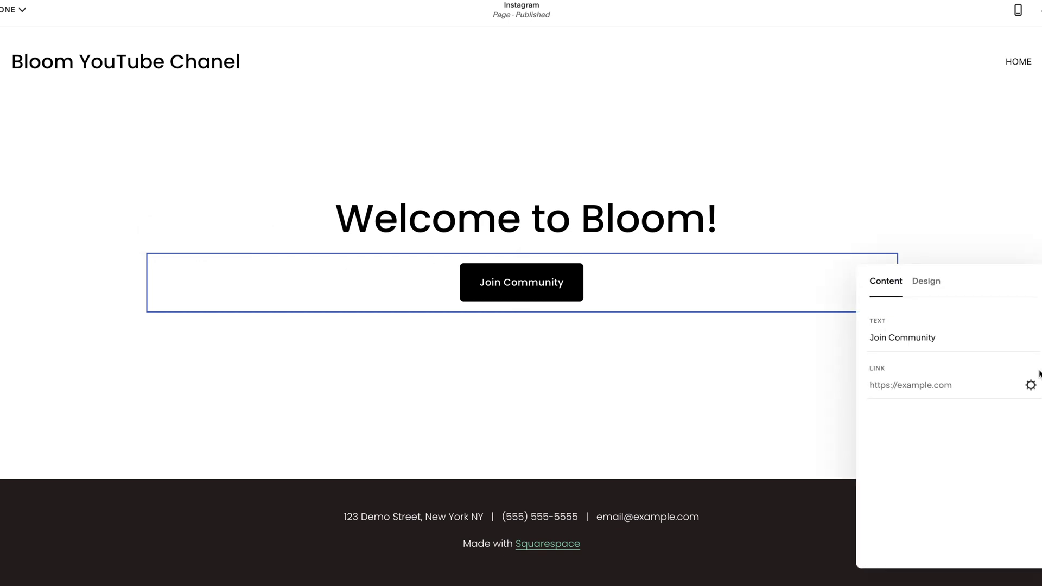
{"action": "left_click", "coordinate": [1031, 386]}
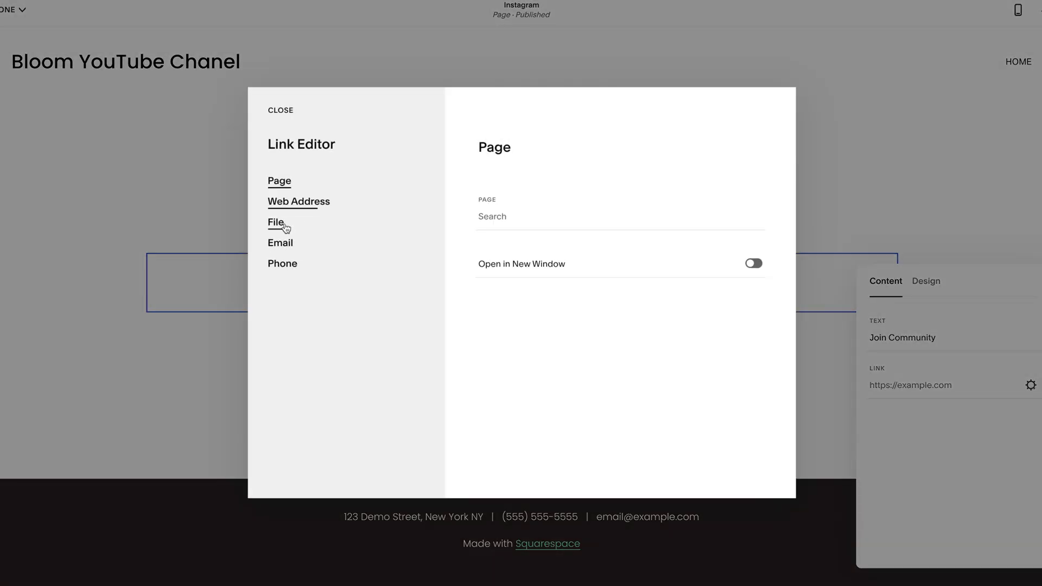
{"action": "left_click", "coordinate": [514, 230]}
{"action": "type", "text": "/c"}
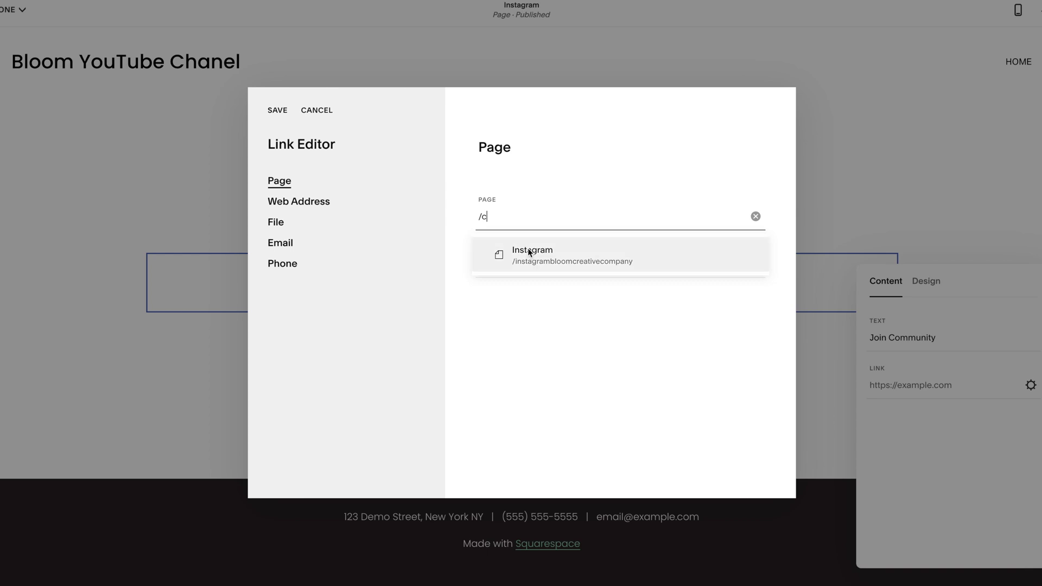
{"action": "key", "text": "BackSpace"}
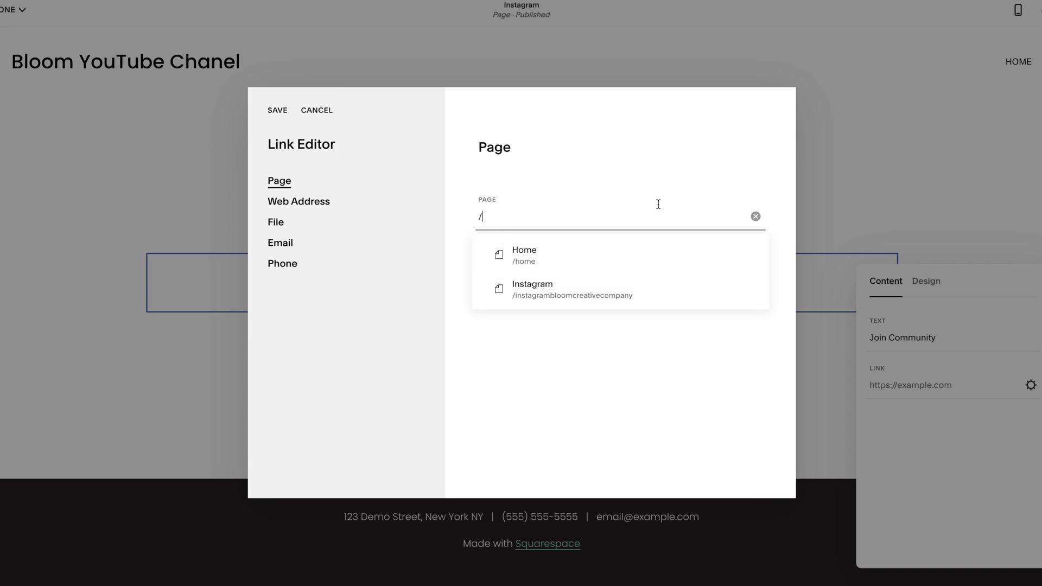
{"action": "left_click", "coordinate": [277, 110]}
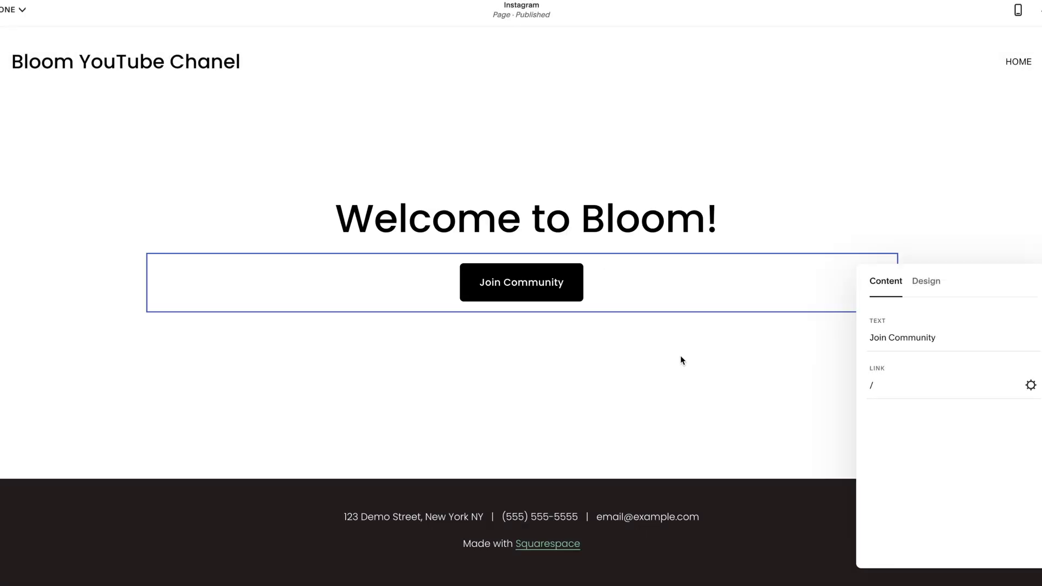
{"action": "left_click", "coordinate": [682, 360]}
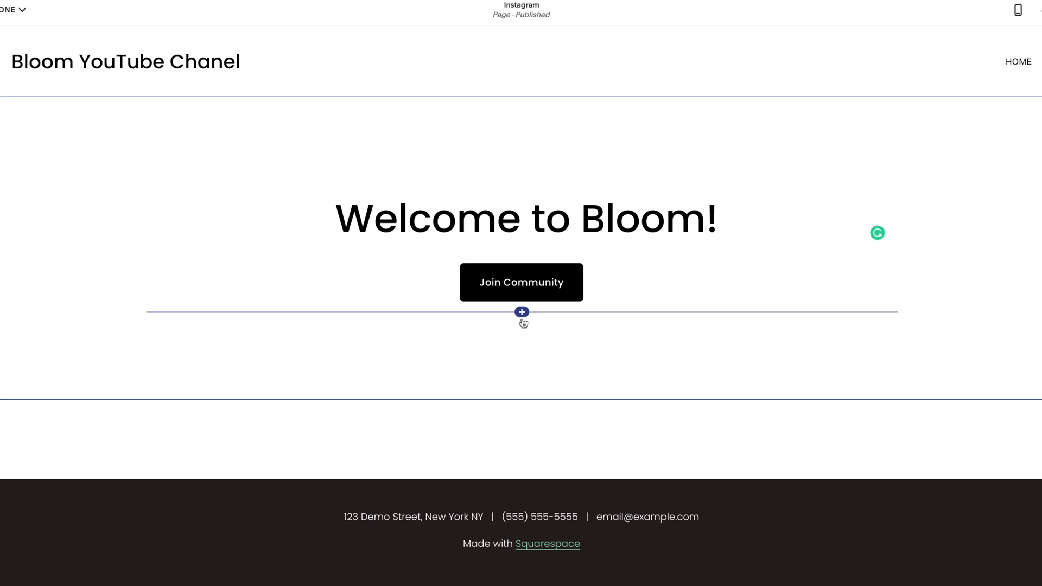
{"action": "left_click", "coordinate": [522, 312]}
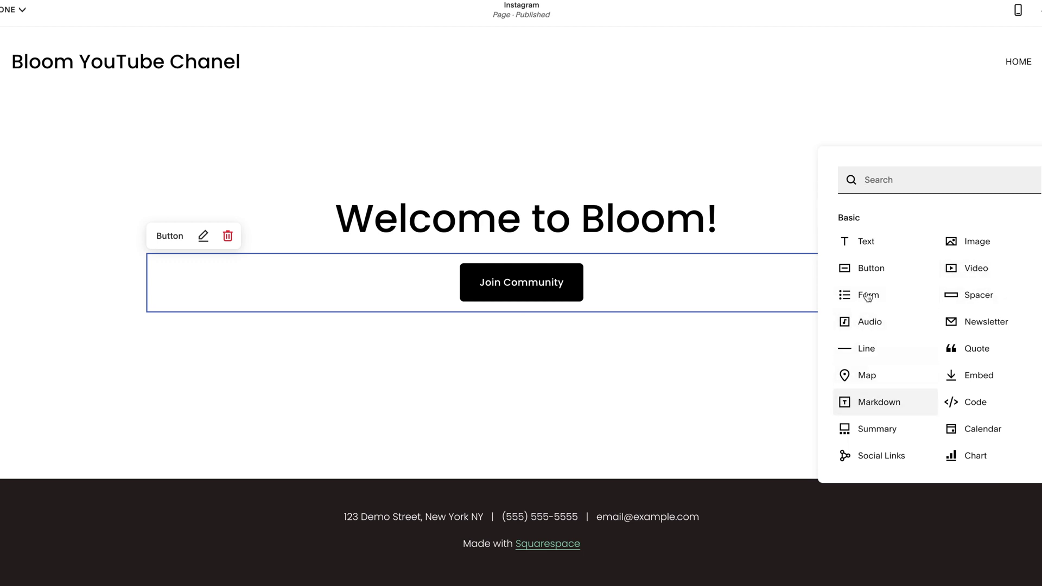
Add Services and Subscribe buttons stacked beneath Join Community.
{"action": "left_click", "coordinate": [874, 279]}
{"action": "left_click_drag", "start_coordinate": [923, 368], "coordinate": [838, 372]}
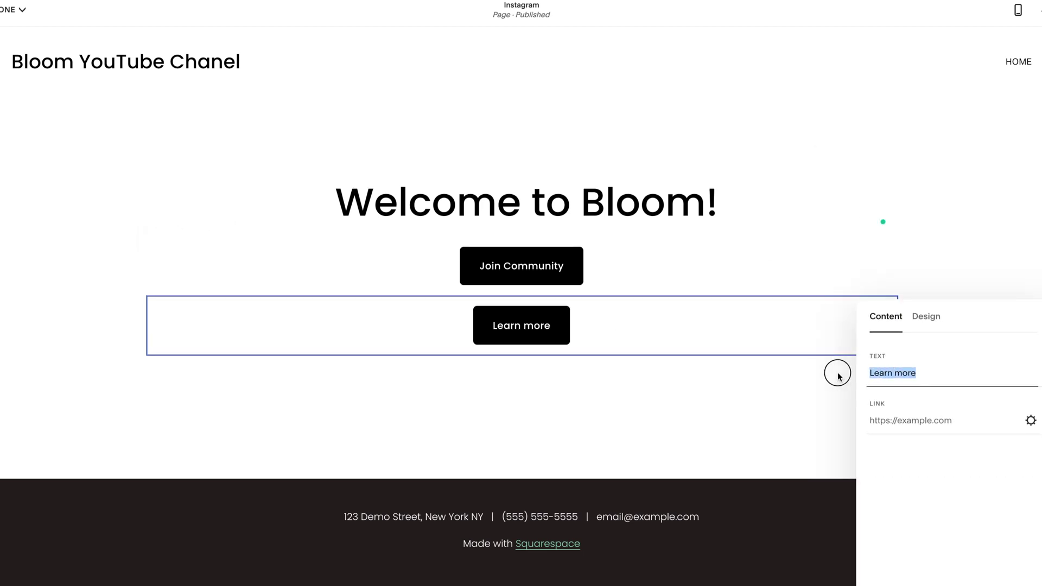
{"action": "type", "text": "Services"}
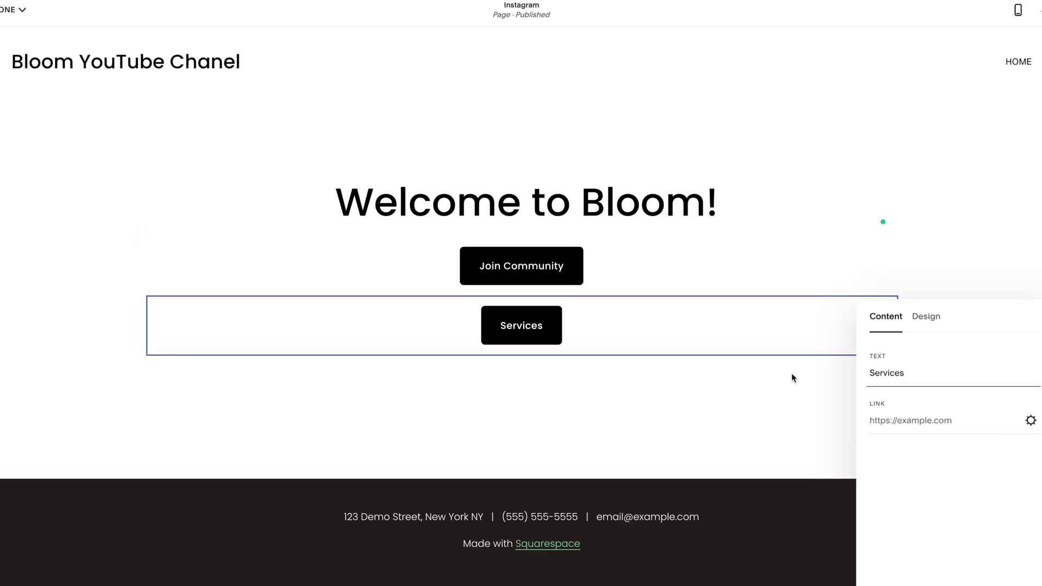
{"action": "left_click", "coordinate": [792, 378]}
{"action": "left_click", "coordinate": [521, 357]}
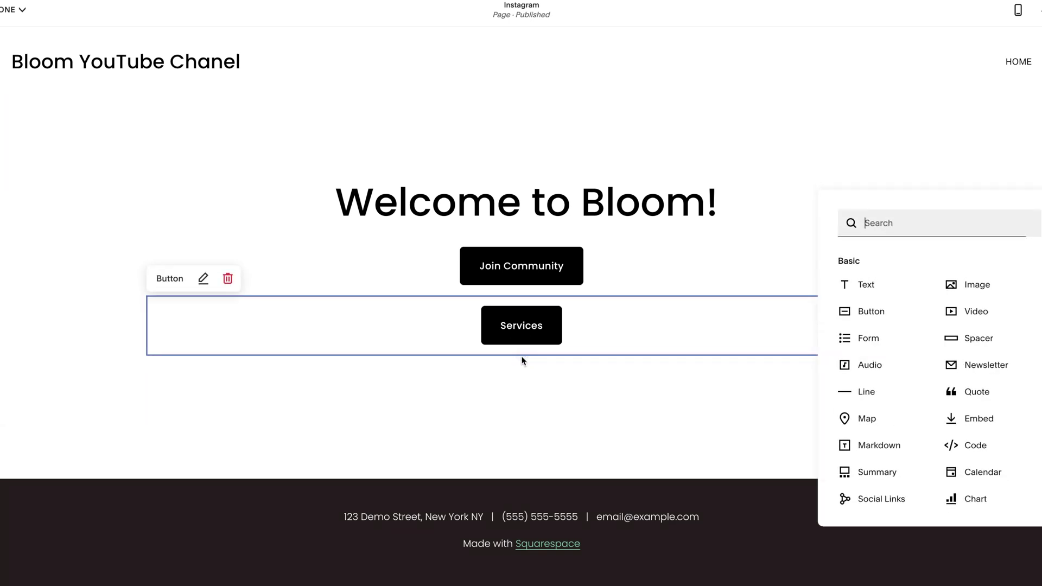
{"action": "left_click", "coordinate": [904, 314]}
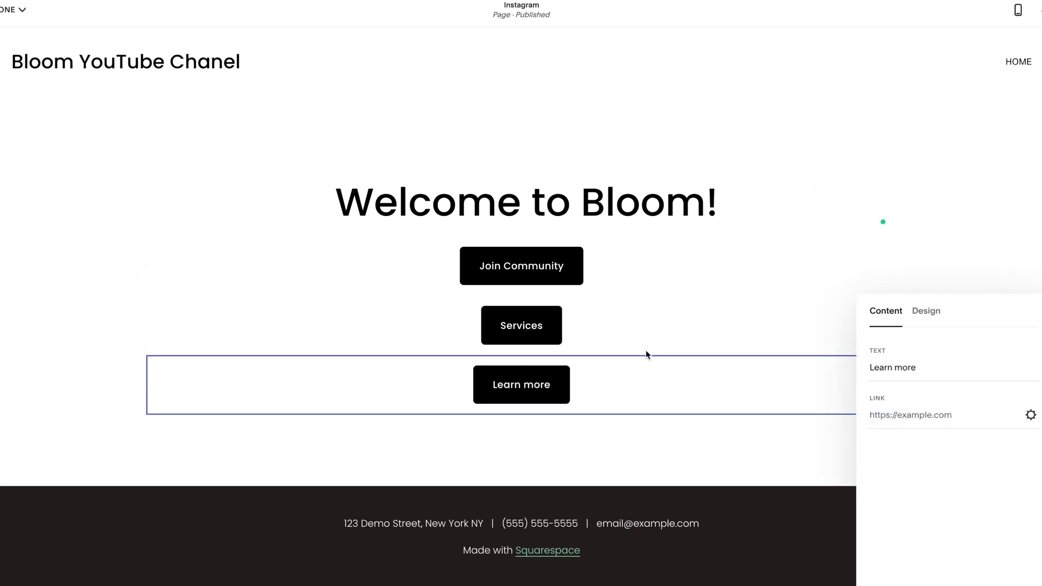
{"action": "left_click_drag", "start_coordinate": [932, 368], "coordinate": [823, 362]}
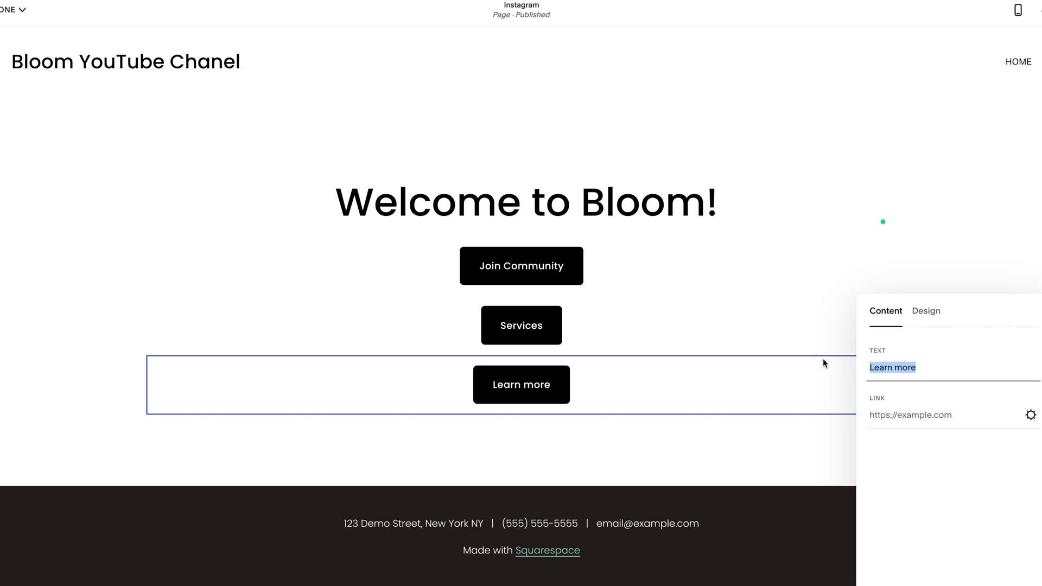
{"action": "type", "text": "Subscri"}
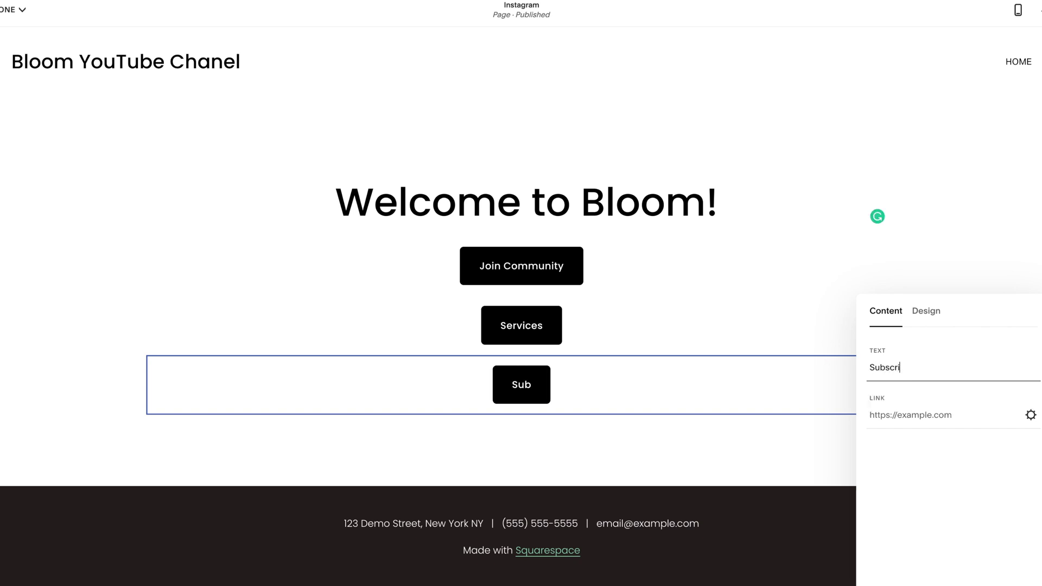
{"action": "type", "text": "be"}
{"action": "left_click", "coordinate": [682, 460]}
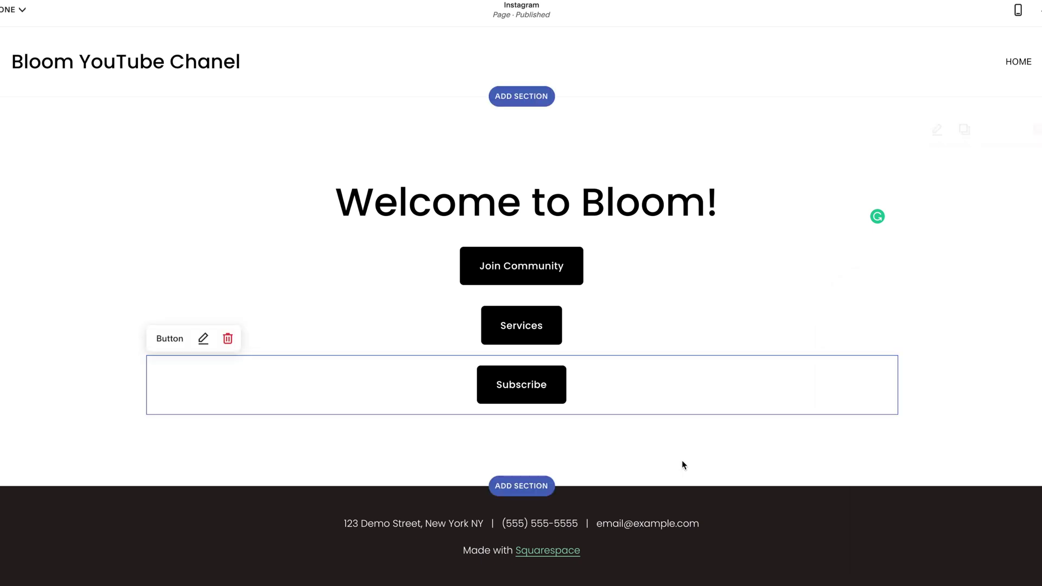
Add a Bloom YouTube channel button below Subscribe.
{"action": "left_click", "coordinate": [522, 416]}
{"action": "left_click", "coordinate": [867, 375]}
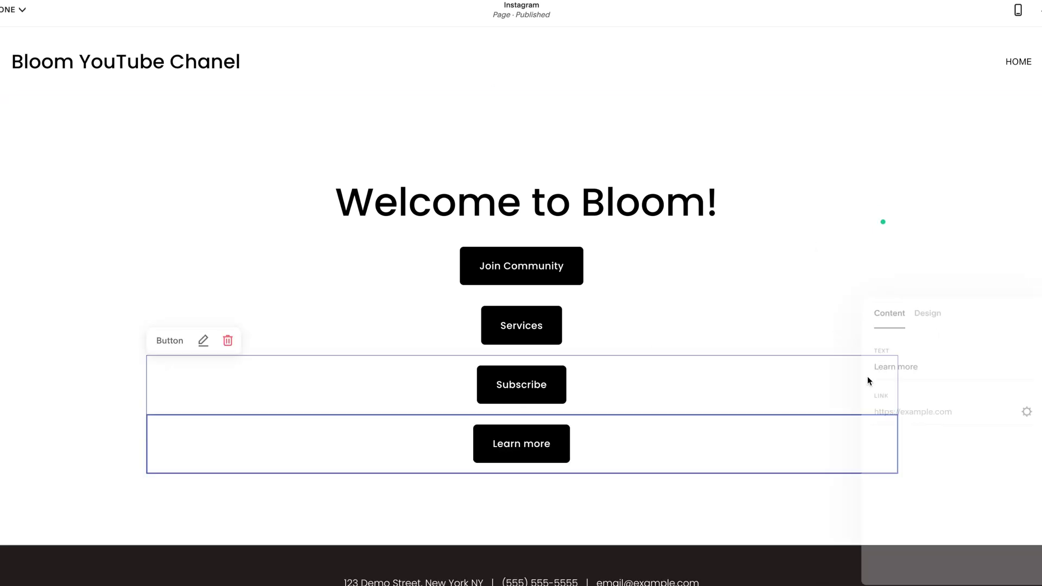
{"action": "triple_click", "coordinate": [929, 366]}
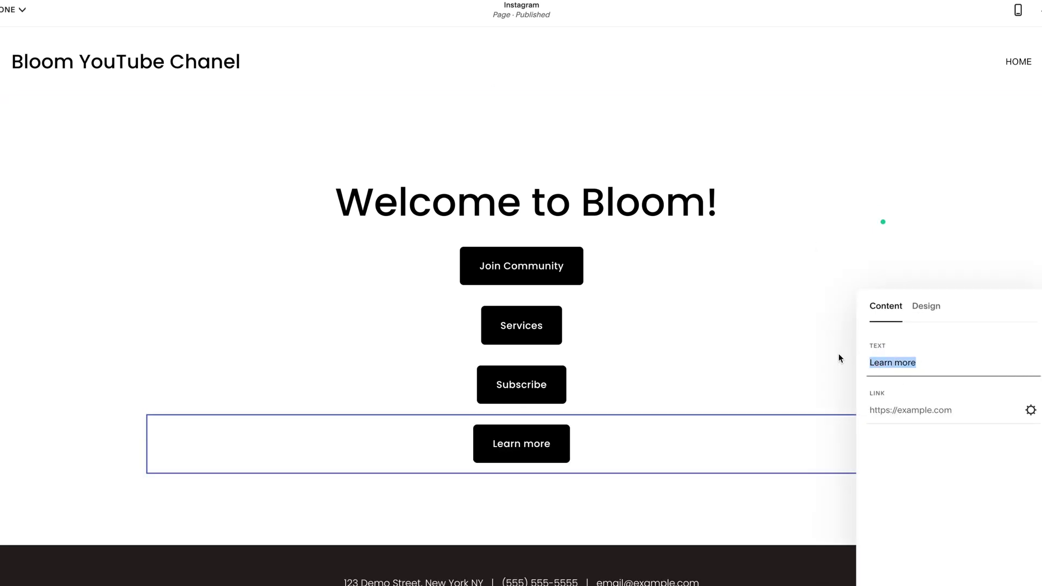
{"action": "type", "text": "Bloom YouTu"}
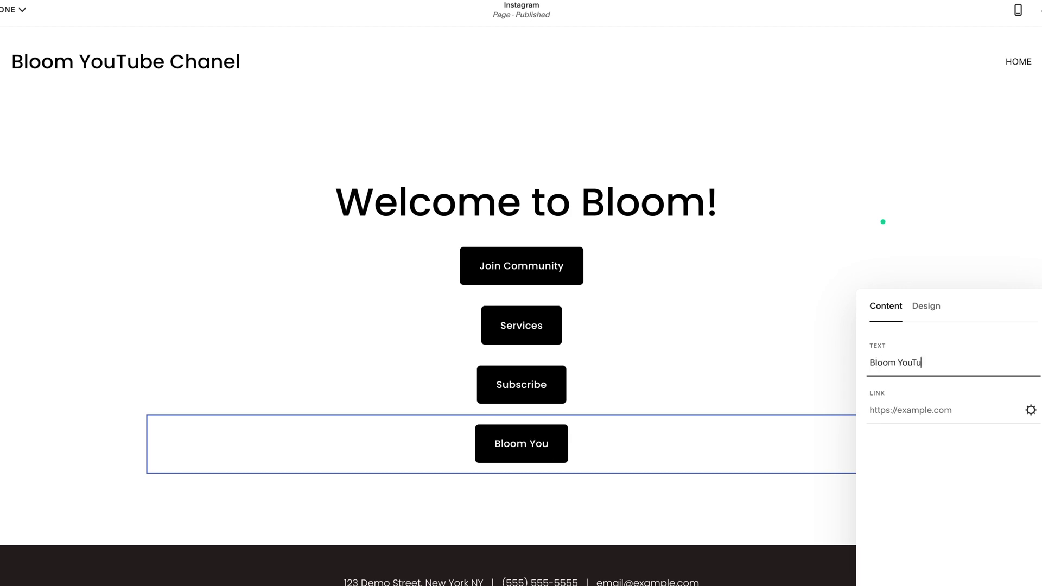
{"action": "type", "text": "be channel"}
{"action": "left_click", "coordinate": [705, 332]}
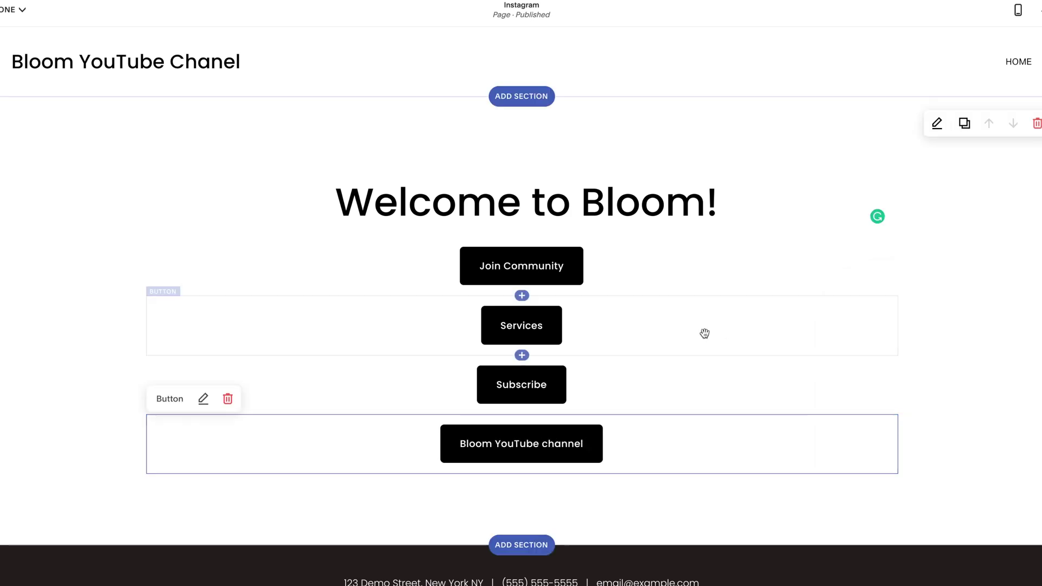
Add a Contact Bloom button below Bloom YouTube channel, leaving its link unset.
{"action": "left_click", "coordinate": [521, 474]}
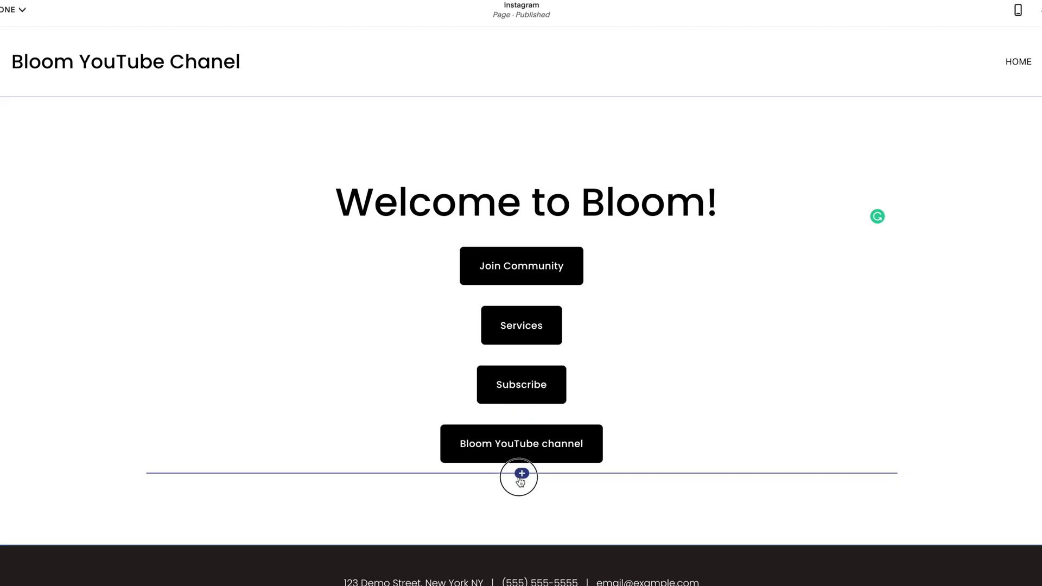
{"action": "left_click", "coordinate": [867, 378]}
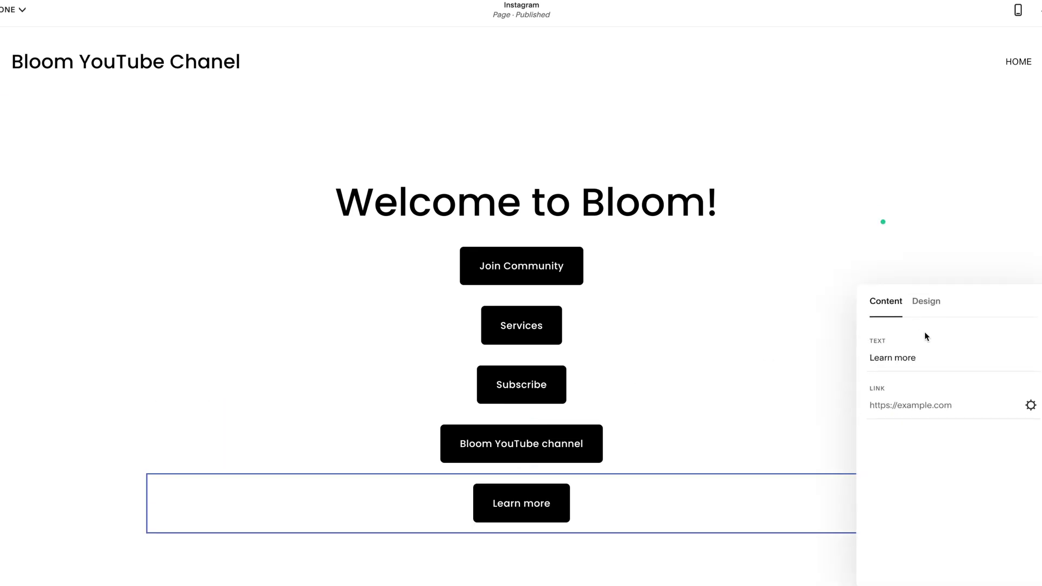
{"action": "left_click", "coordinate": [907, 407]}
{"action": "left_click", "coordinate": [1030, 405]}
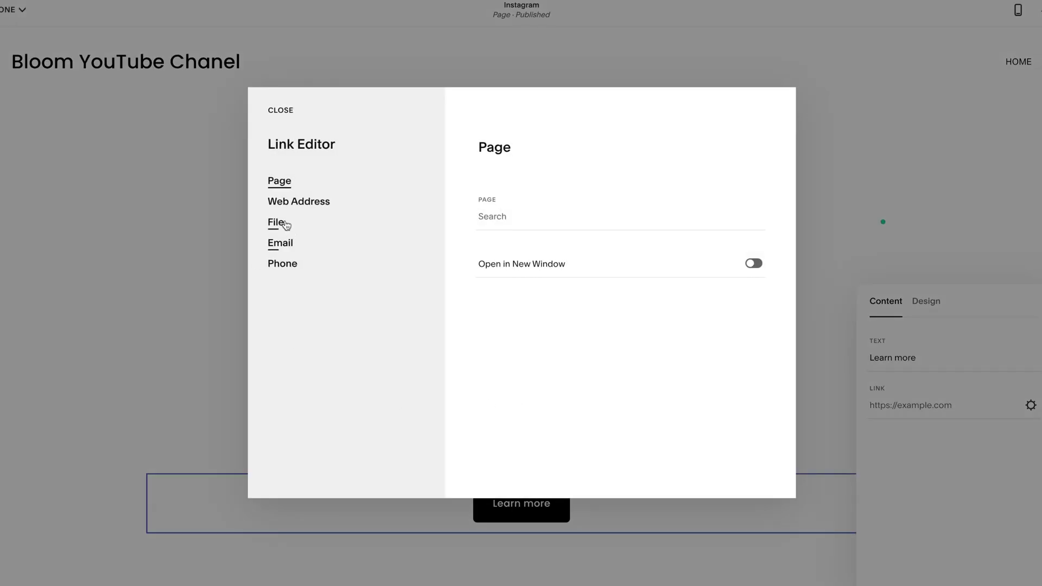
{"action": "left_click", "coordinate": [281, 244]}
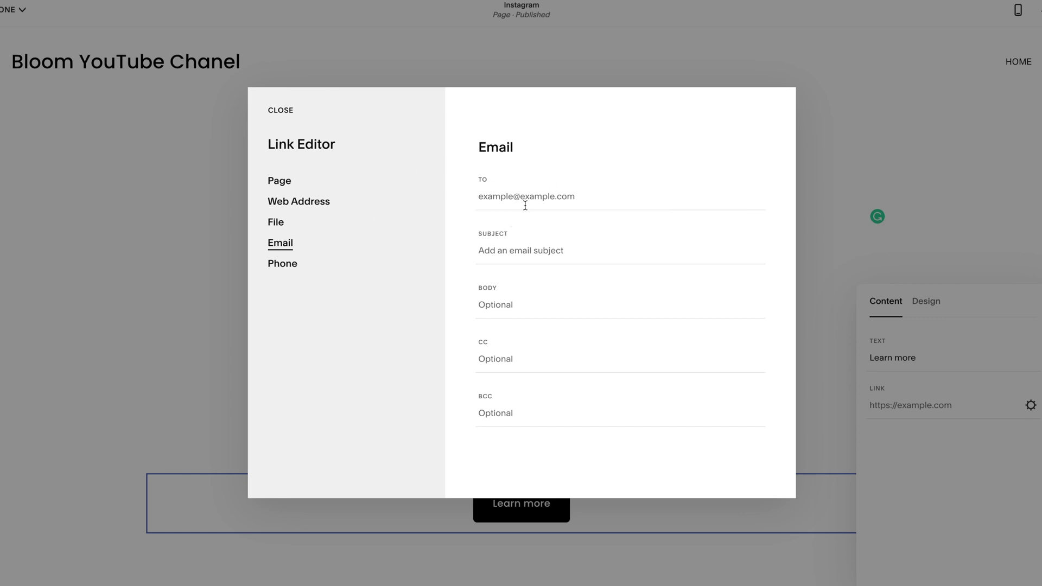
{"action": "left_click", "coordinate": [274, 111]}
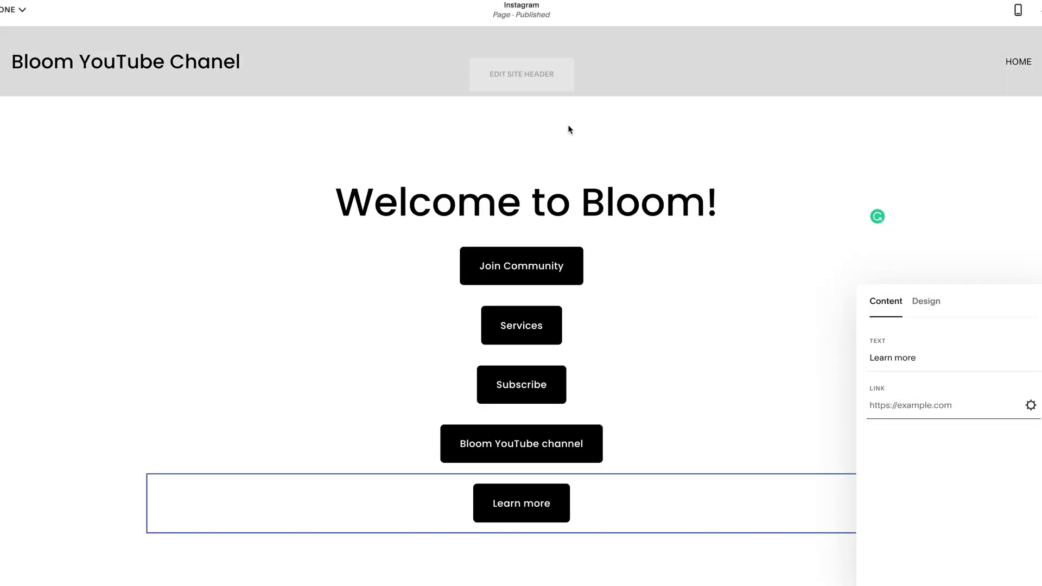
{"action": "left_click_drag", "start_coordinate": [931, 364], "coordinate": [851, 358]}
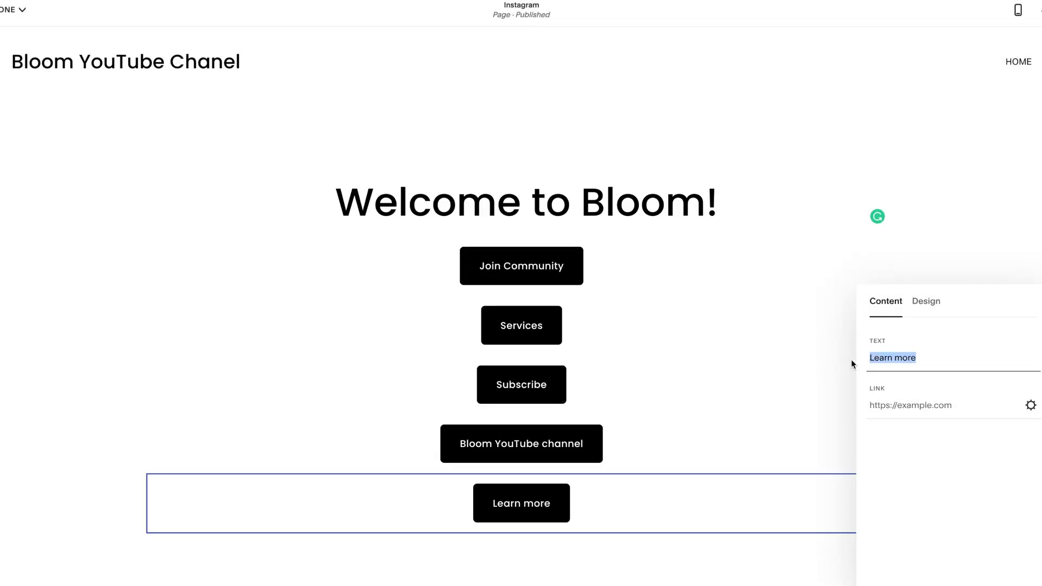
{"action": "type", "text": "Contact Bloom"}
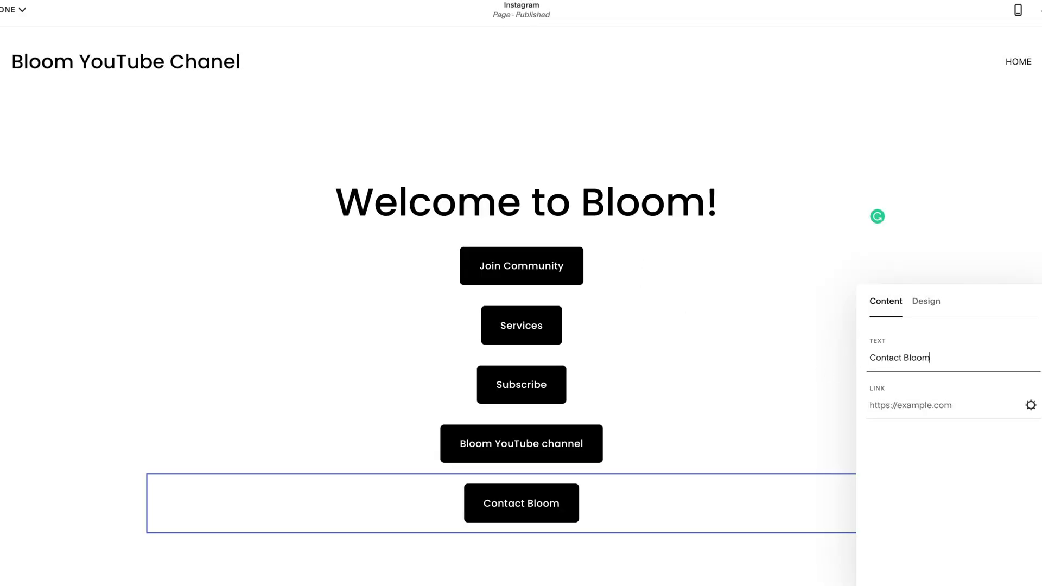
{"action": "left_click", "coordinate": [747, 351]}
Give the section the dark Dark 2 colour theme.
{"action": "left_click", "coordinate": [937, 123]}
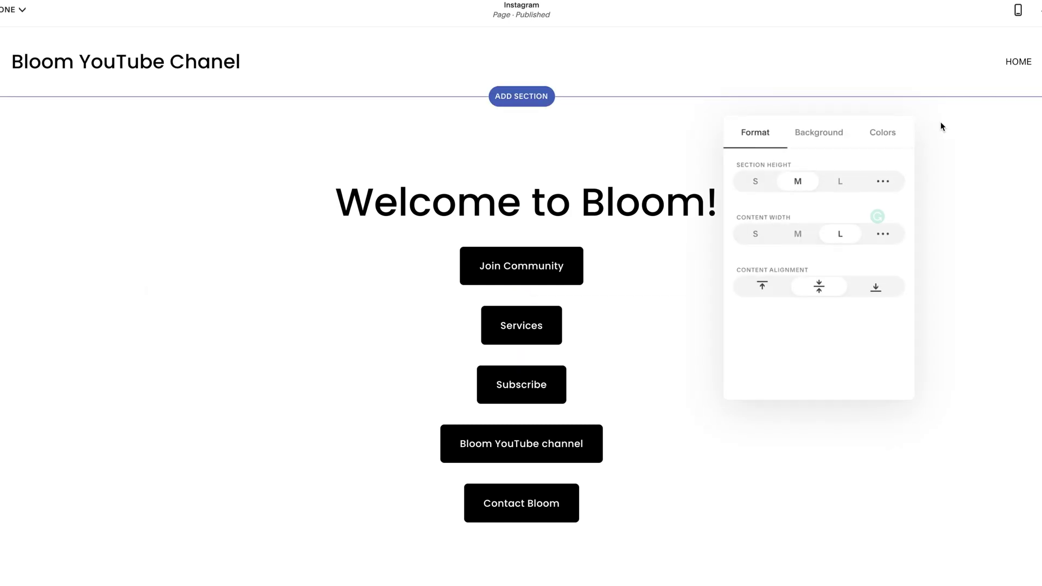
{"action": "left_click", "coordinate": [883, 140]}
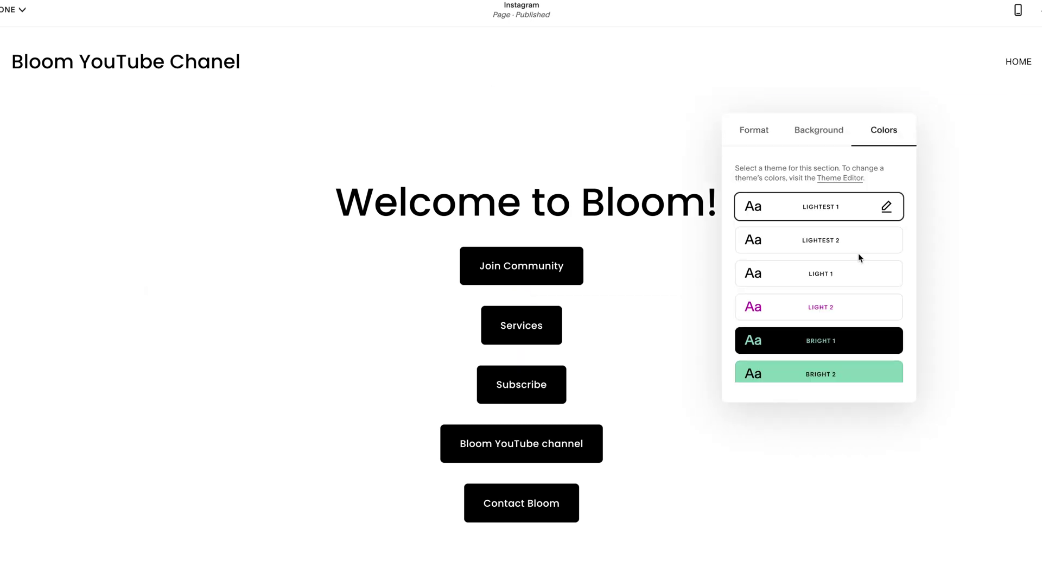
{"action": "scroll", "coordinate": [858, 253], "scroll_direction": "down", "scroll_amount": 3}
{"action": "left_click", "coordinate": [835, 234]}
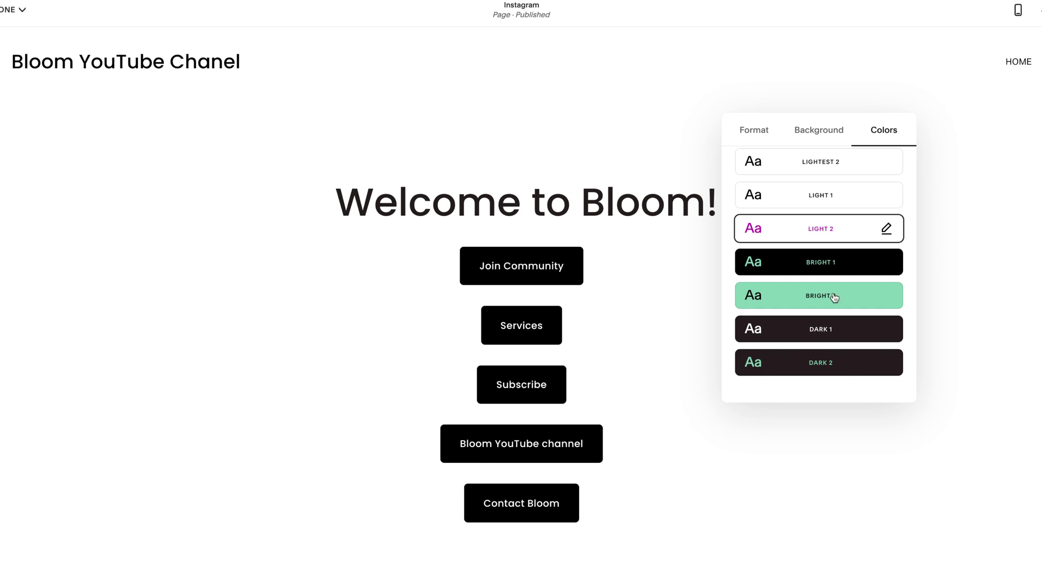
{"action": "left_click", "coordinate": [832, 297]}
{"action": "scroll", "coordinate": [846, 323], "scroll_direction": "down", "scroll_amount": 3}
{"action": "left_click", "coordinate": [817, 291]}
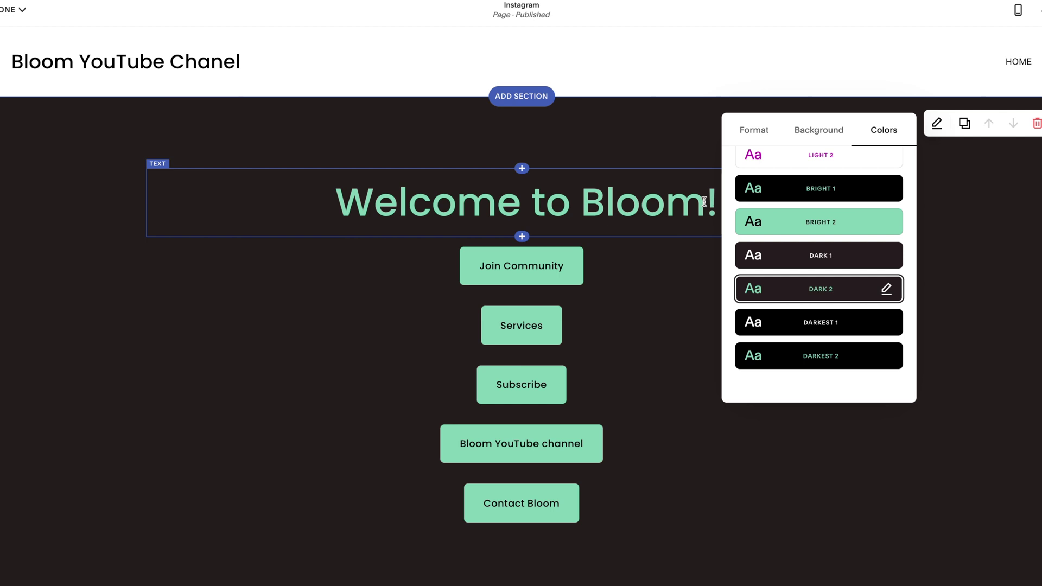
Set the section's content width to M so the heading fits on one line.
{"action": "left_click", "coordinate": [604, 67]}
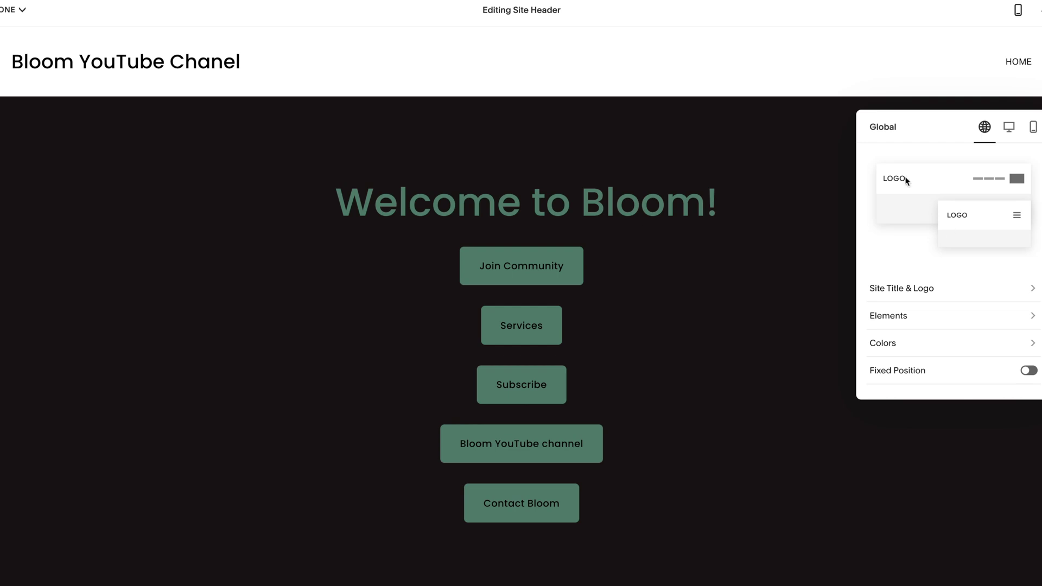
{"action": "left_click", "coordinate": [714, 317]}
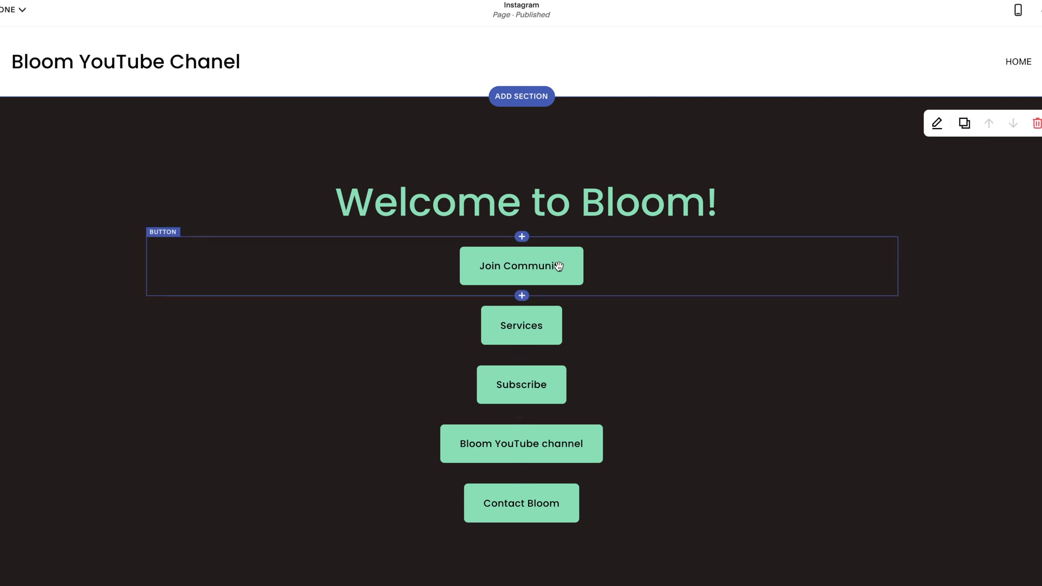
{"action": "left_click", "coordinate": [937, 123]}
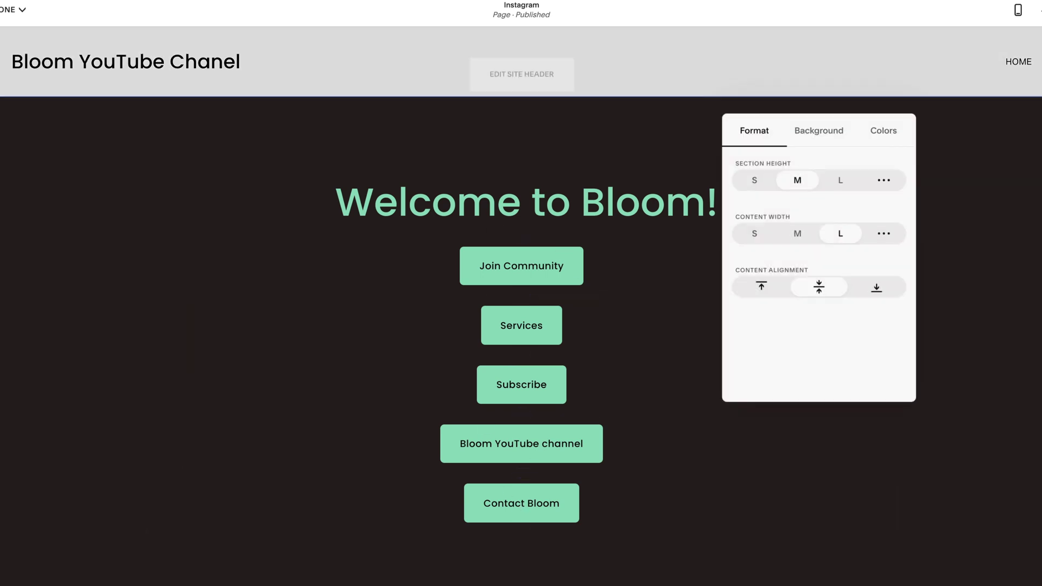
{"action": "left_click", "coordinate": [749, 239]}
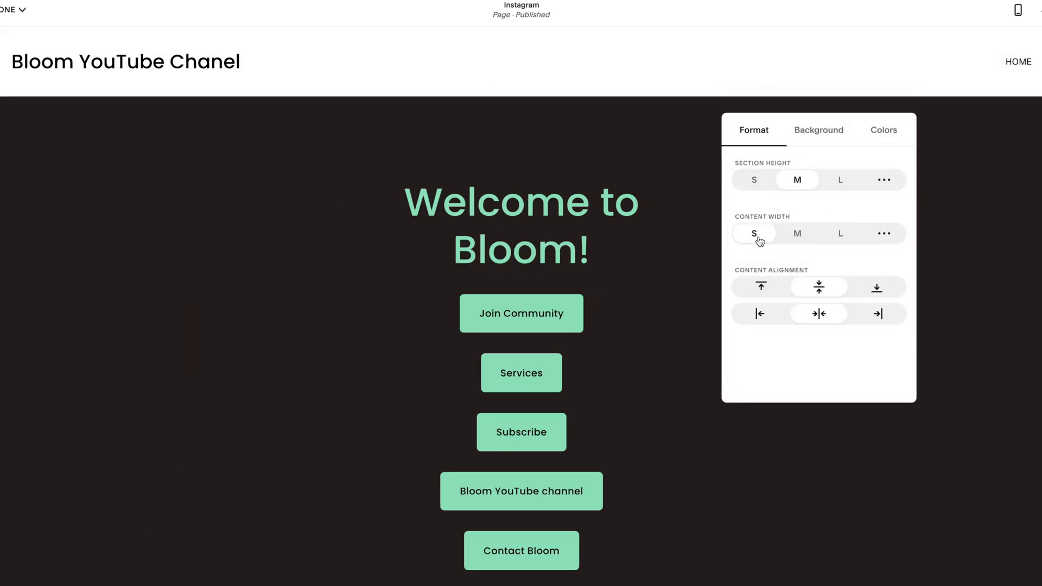
{"action": "left_click", "coordinate": [655, 264]}
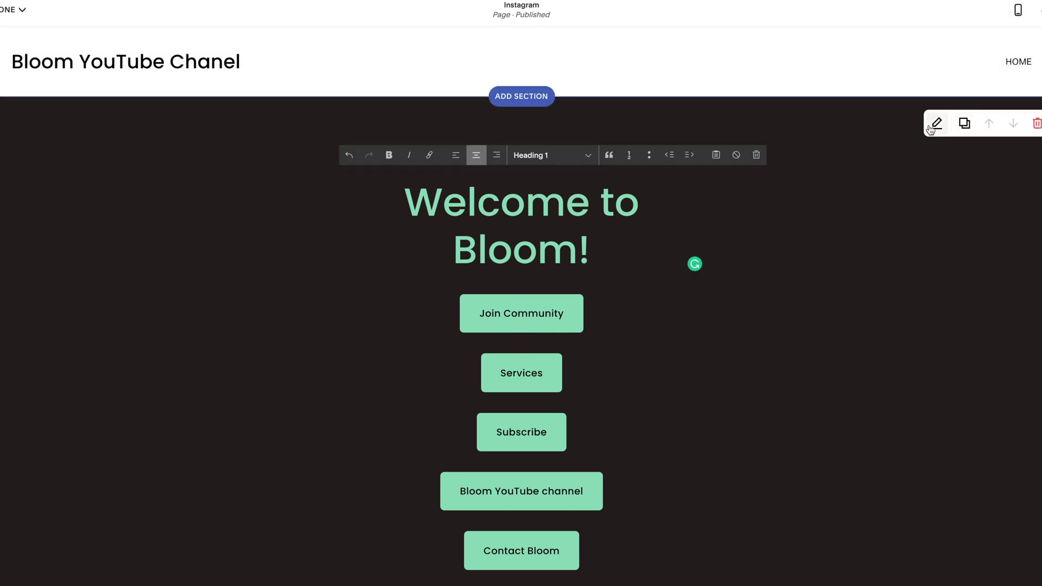
{"action": "left_click", "coordinate": [931, 130]}
{"action": "left_click", "coordinate": [795, 235]}
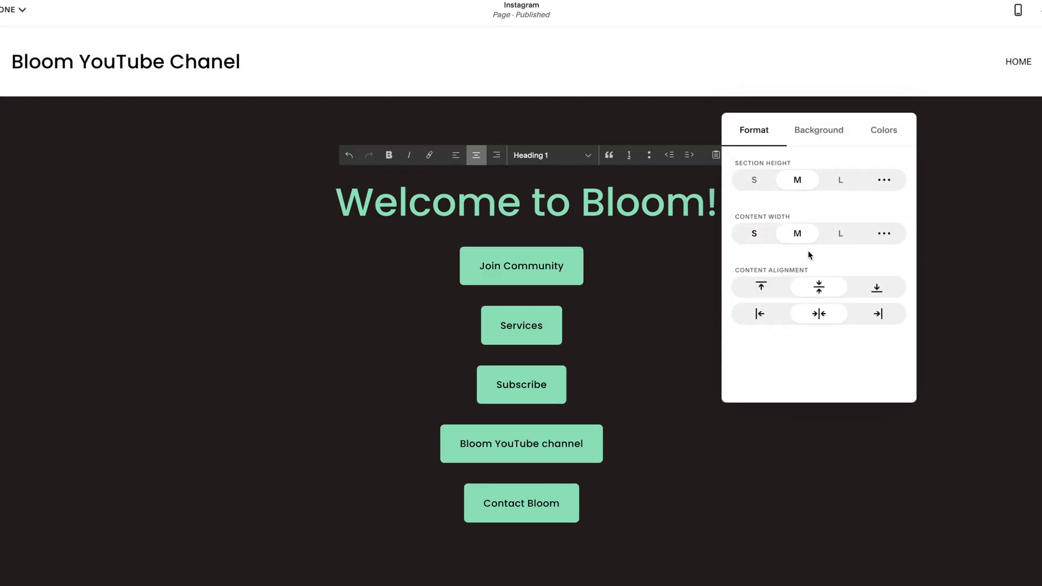
{"action": "left_click", "coordinate": [590, 369]}
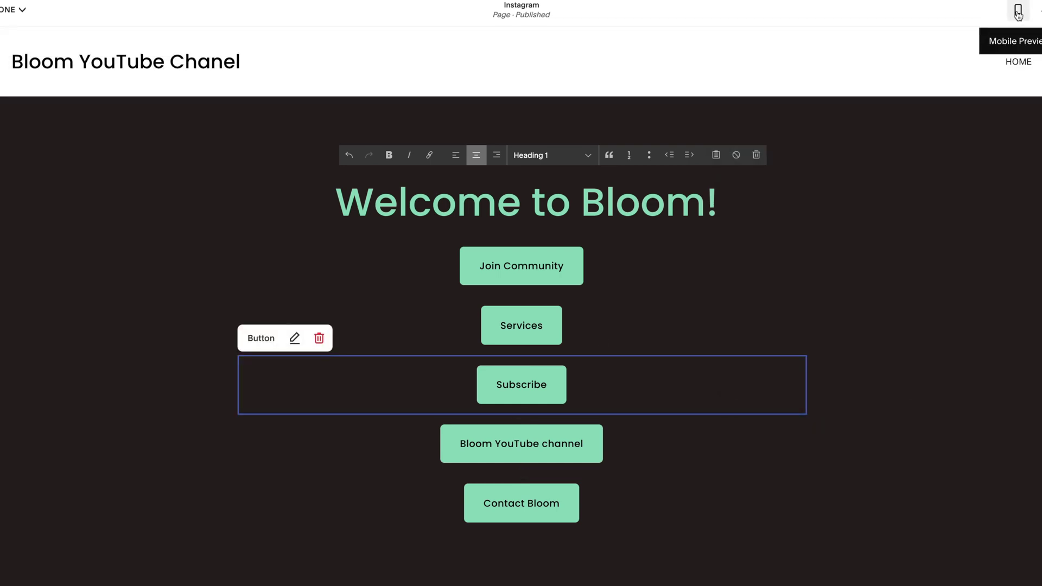
{"action": "left_click", "coordinate": [1019, 15]}
Scroll through the Instagram page's mobile preview from header to footer.
{"action": "scroll", "coordinate": [607, 310], "scroll_direction": "down", "scroll_amount": 3}
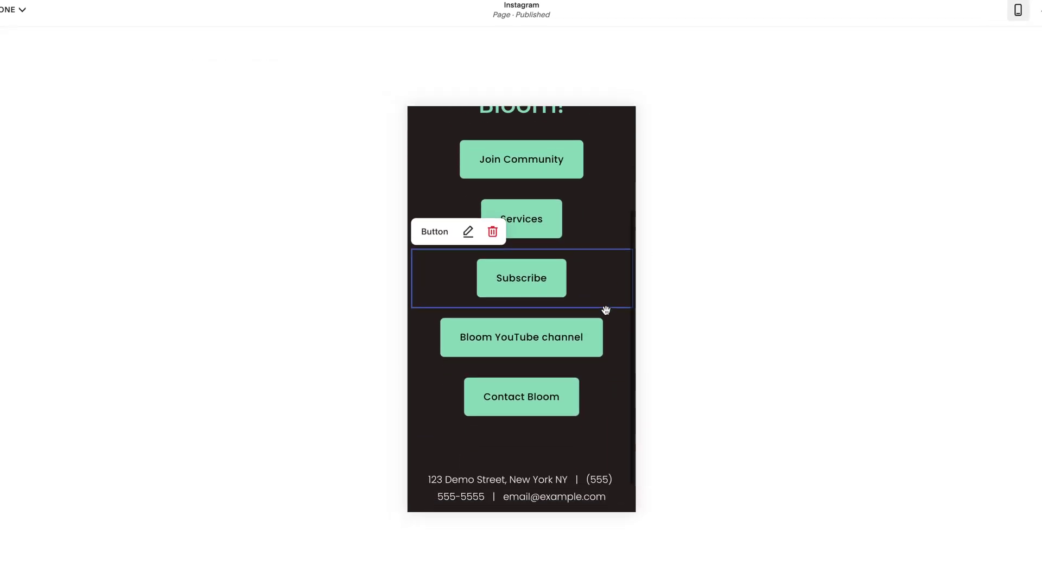
{"action": "scroll", "coordinate": [606, 311], "scroll_direction": "up", "scroll_amount": 5}
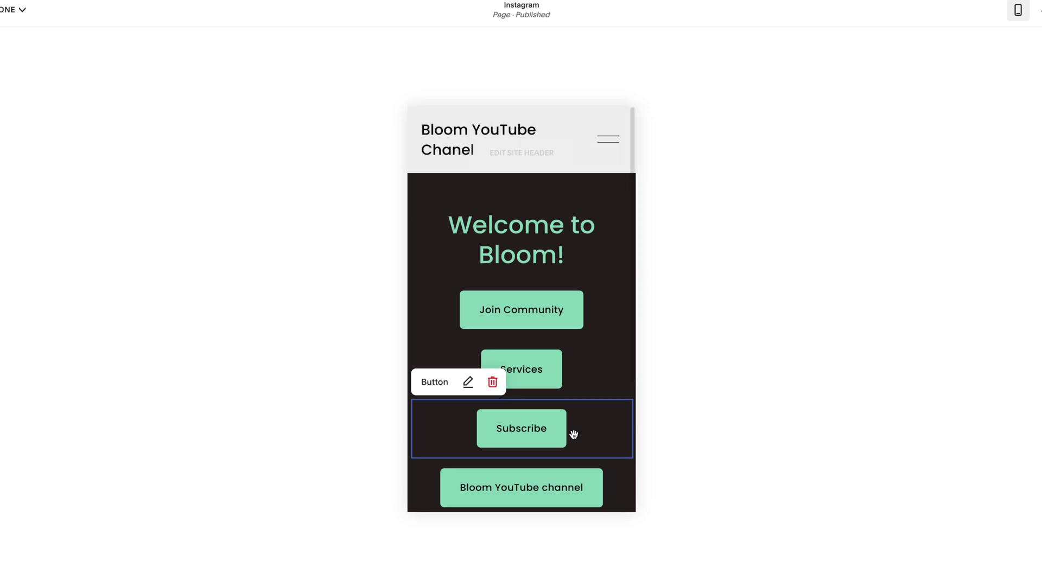
{"action": "scroll", "coordinate": [574, 434], "scroll_direction": "down", "scroll_amount": 4}
{"action": "scroll", "coordinate": [568, 210], "scroll_direction": "up", "scroll_amount": 1}
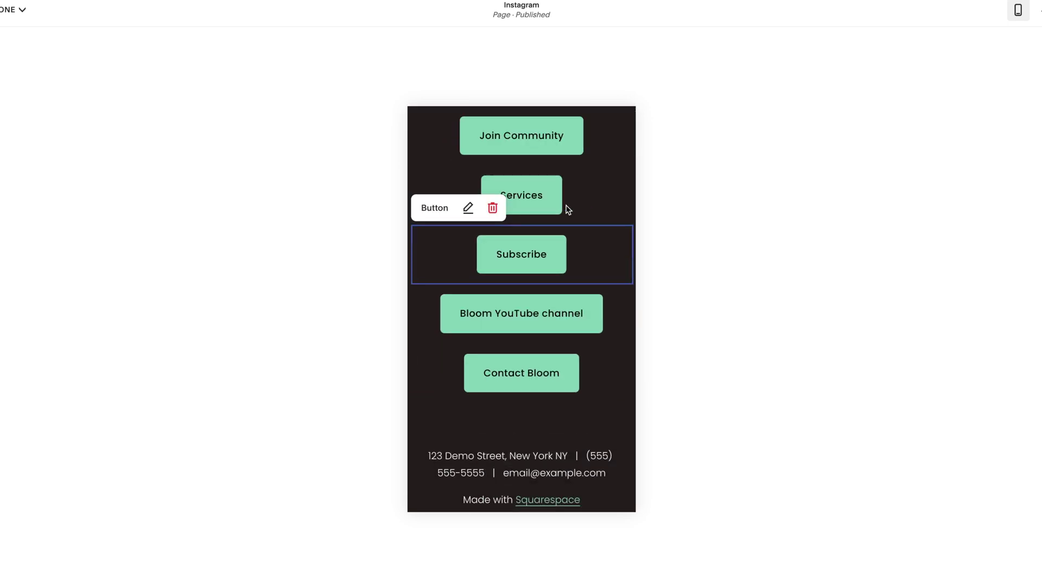
{"action": "scroll", "coordinate": [569, 210], "scroll_direction": "up", "scroll_amount": 3}
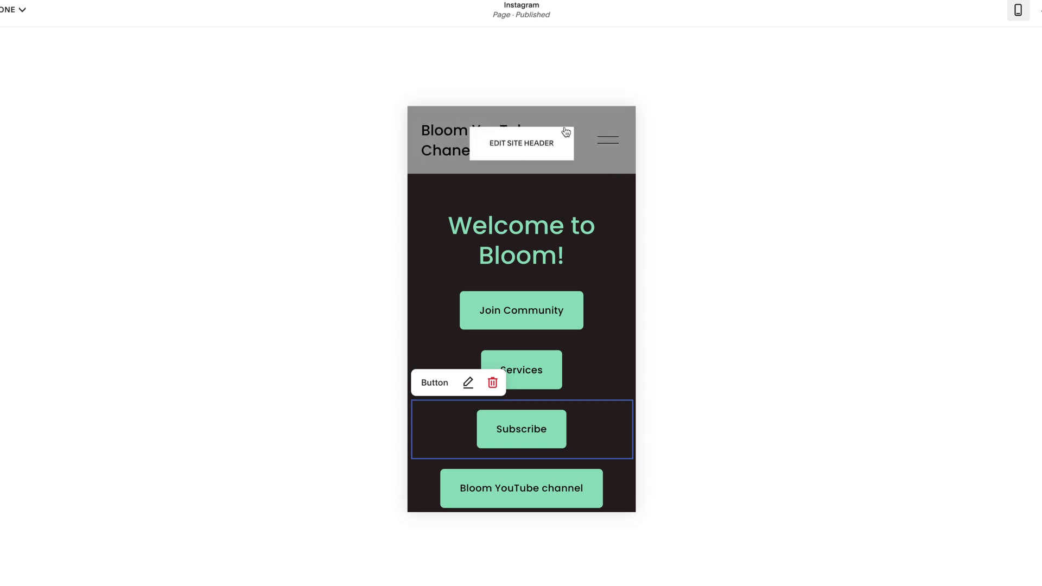
{"action": "scroll", "coordinate": [613, 155], "scroll_direction": "down", "scroll_amount": 3}
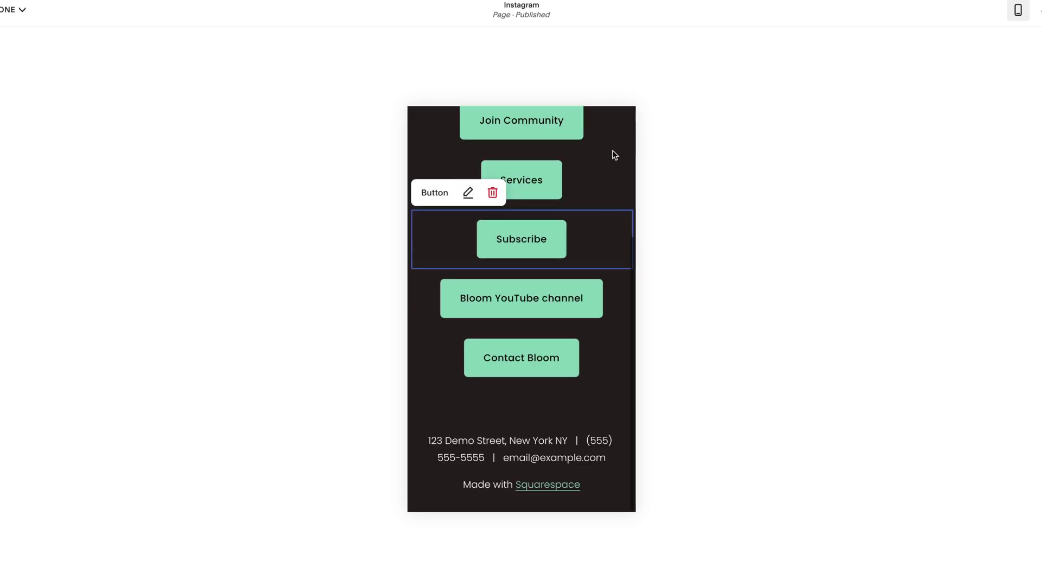
{"action": "scroll", "coordinate": [575, 148], "scroll_direction": "up", "scroll_amount": 3}
{"action": "scroll", "coordinate": [520, 154], "scroll_direction": "down", "scroll_amount": 2}
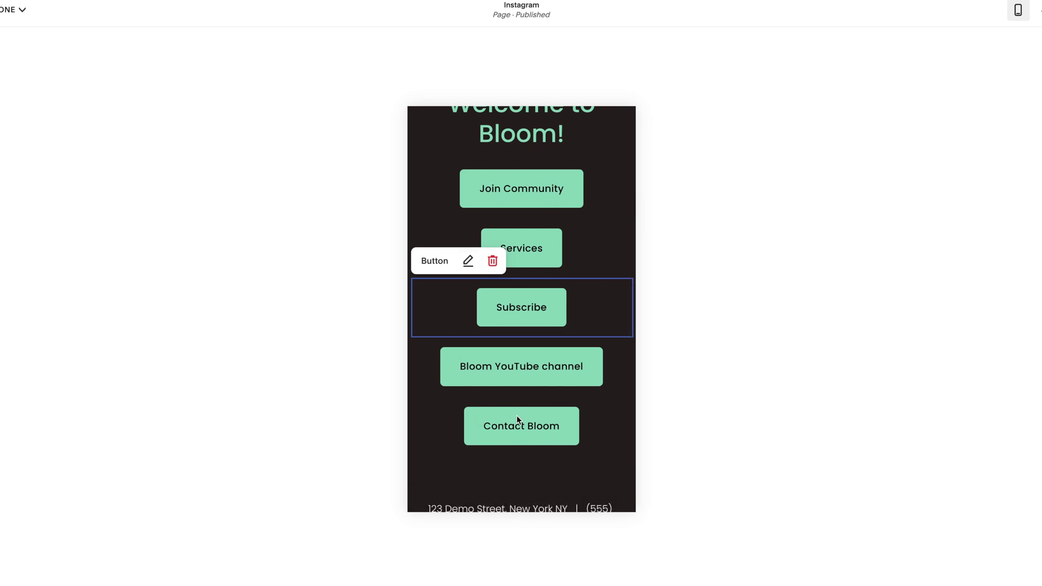
{"action": "scroll", "coordinate": [517, 420], "scroll_direction": "down", "scroll_amount": 2}
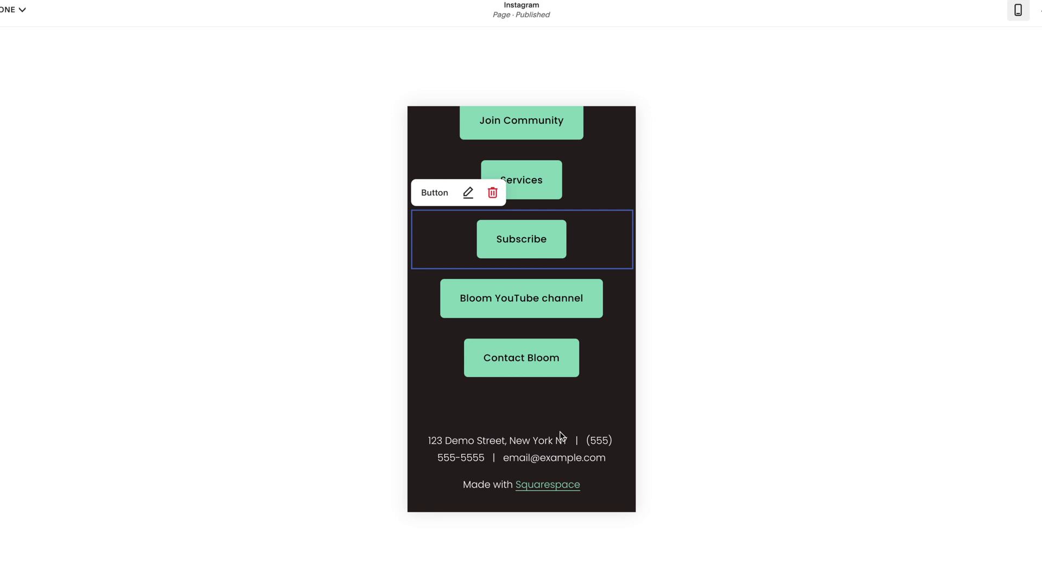
{"action": "scroll", "coordinate": [633, 319], "scroll_direction": "up", "scroll_amount": 2}
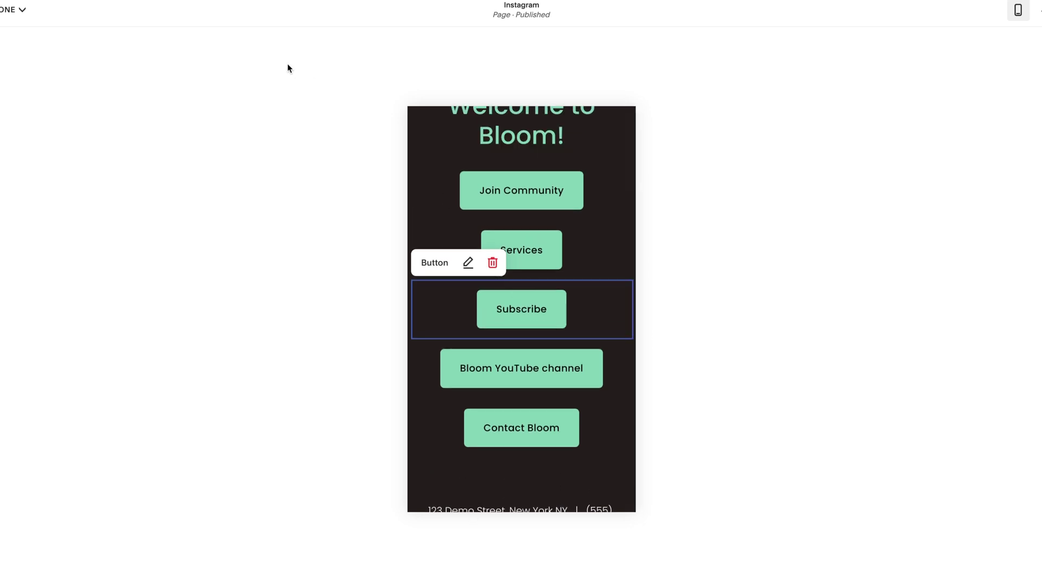
{"action": "left_click", "coordinate": [1018, 10]}
Save the page edits and open the Instagram page's Advanced page header code injection field.
{"action": "left_click", "coordinate": [22, 9]}
{"action": "left_click", "coordinate": [8, 32]}
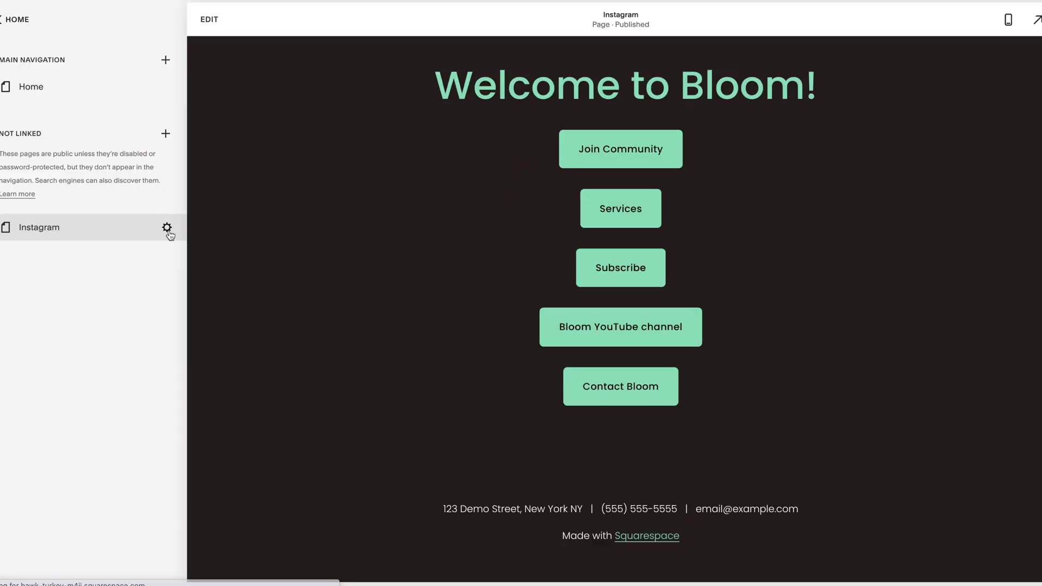
{"action": "left_click", "coordinate": [167, 229]}
{"action": "left_click", "coordinate": [291, 243]}
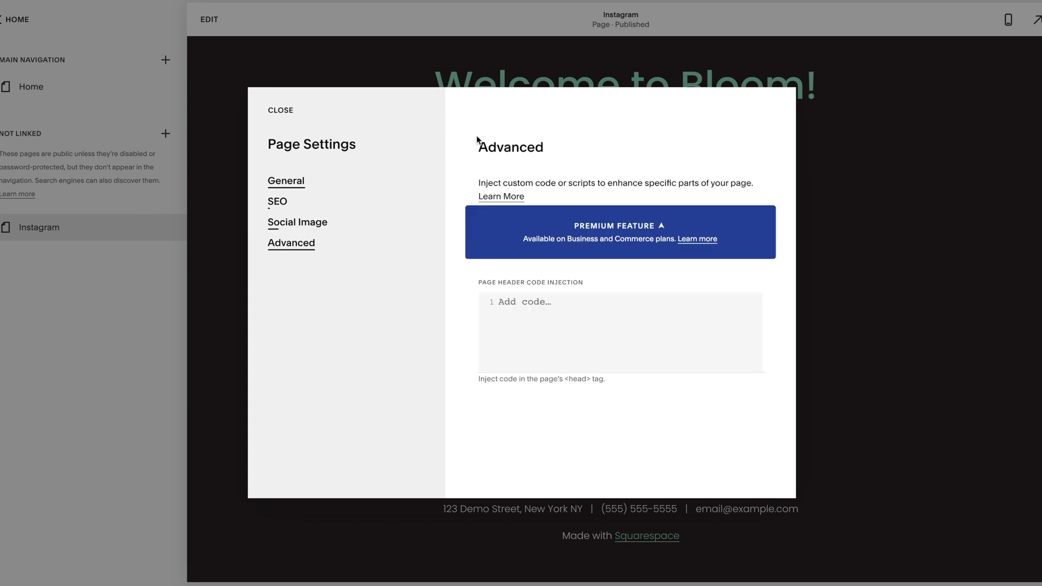
{"action": "left_click", "coordinate": [573, 307]}
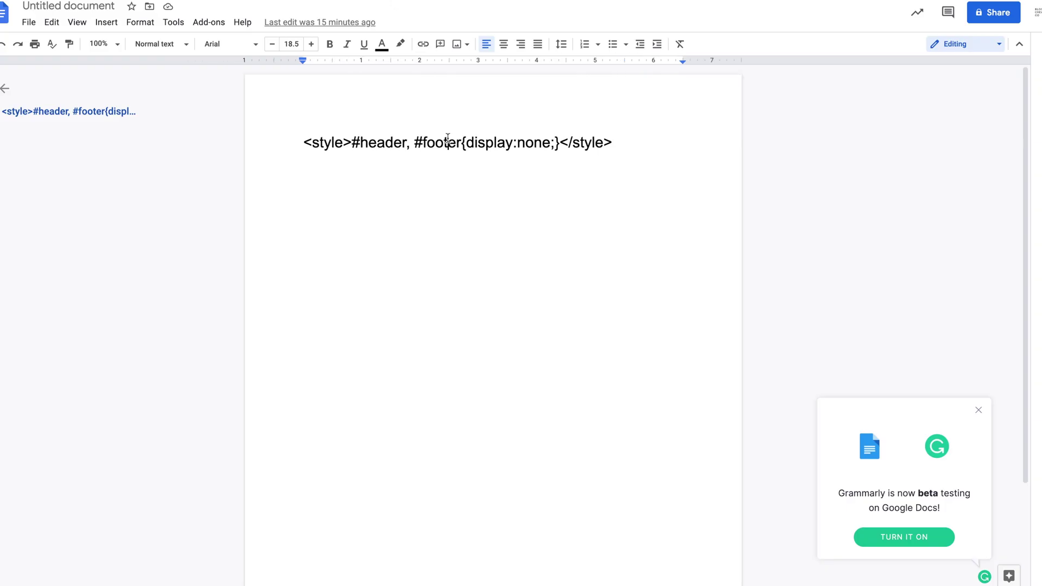
{"action": "key", "text": "ctrl+a"}
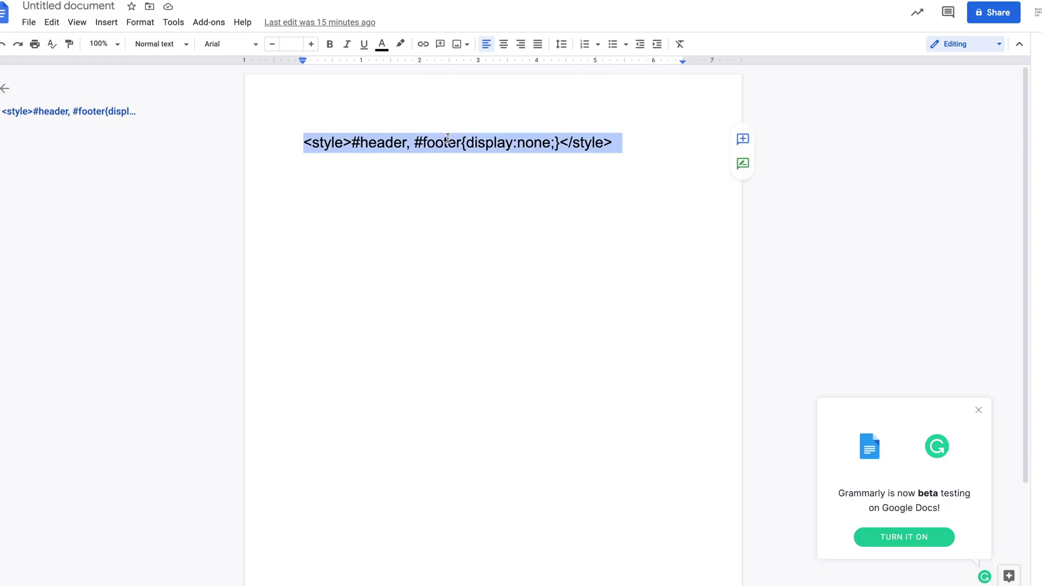
Copy the <style> line that hides the header and footer from the Google Doc.
{"action": "key", "text": "ctrl+c"}
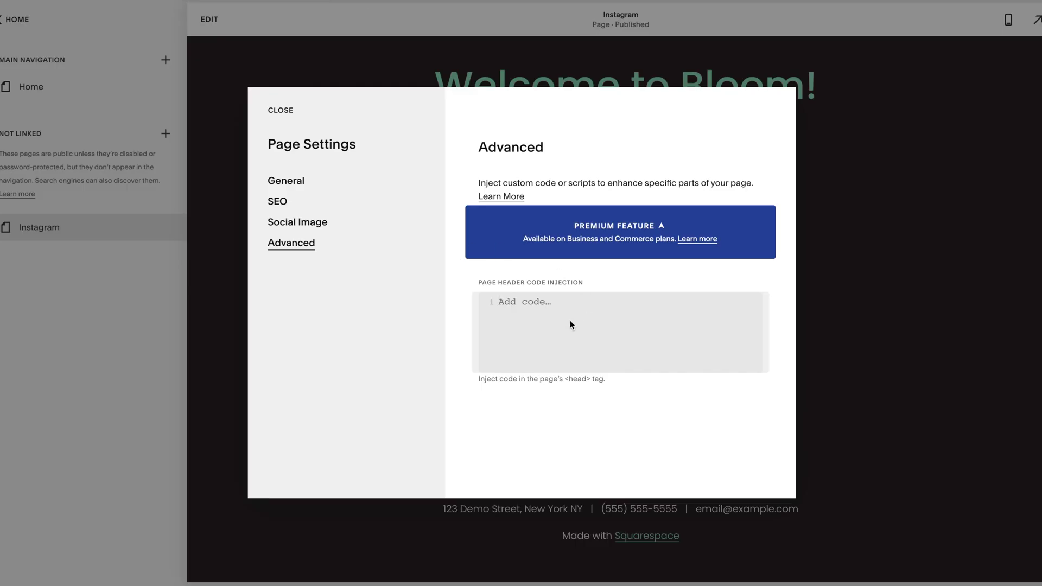
Paste the style code into Page Header Code Injection, then cancel and discard the change.
{"action": "key", "text": "ctrl+v"}
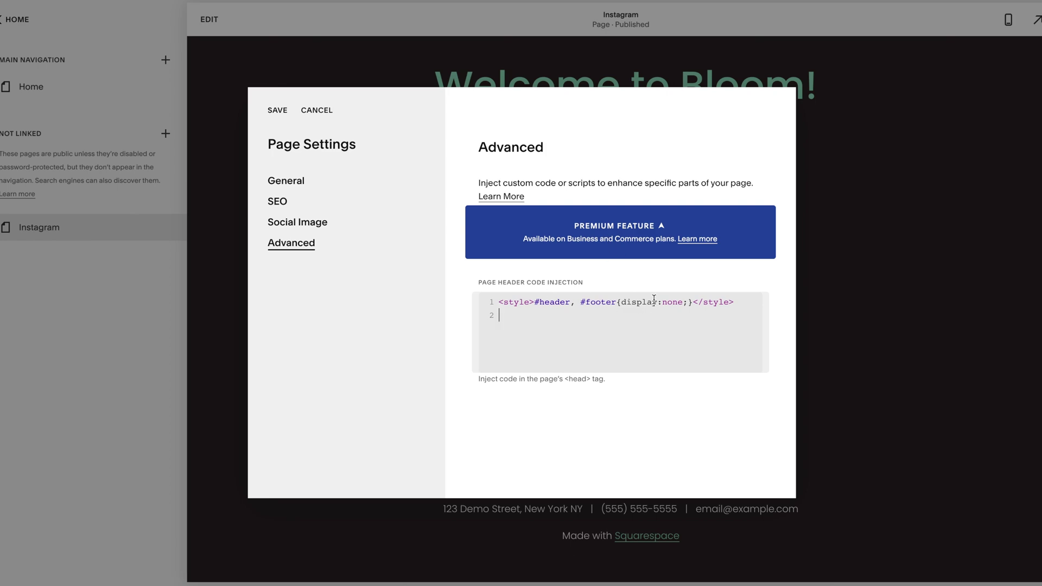
{"action": "left_click", "coordinate": [321, 111]}
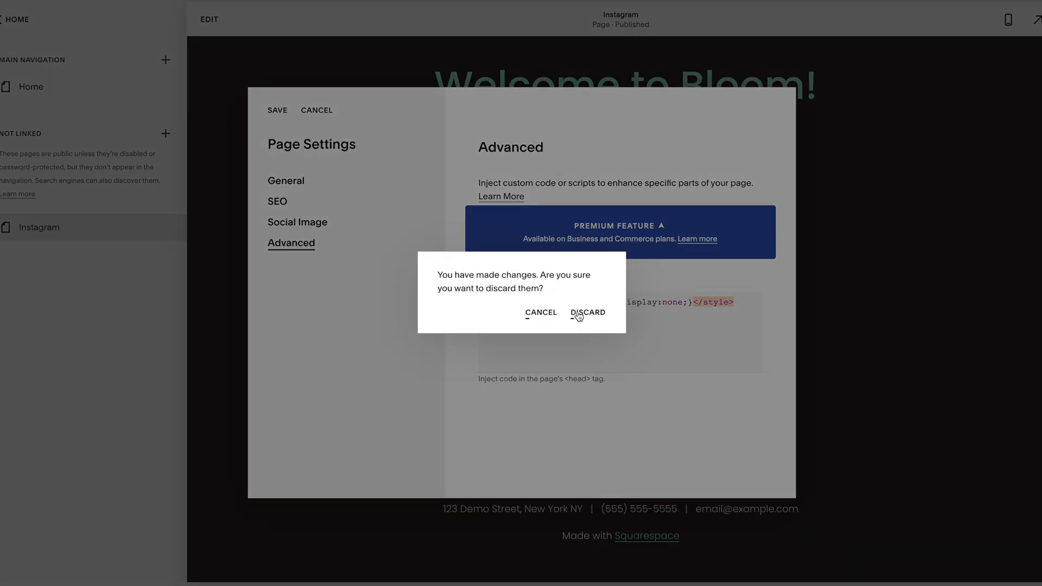
{"action": "left_click", "coordinate": [582, 314]}
Copy the slug instagrambloomcreativecompany from the Instagram page's General settings, then close them.
{"action": "scroll", "coordinate": [552, 155], "scroll_direction": "up", "scroll_amount": 2}
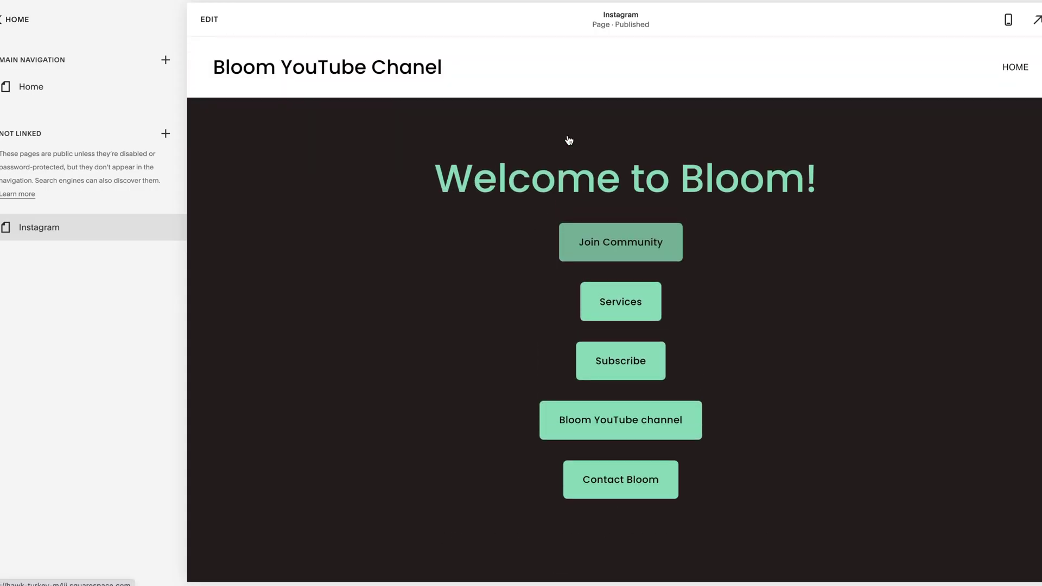
{"action": "scroll", "coordinate": [684, 293], "scroll_direction": "down", "scroll_amount": 2}
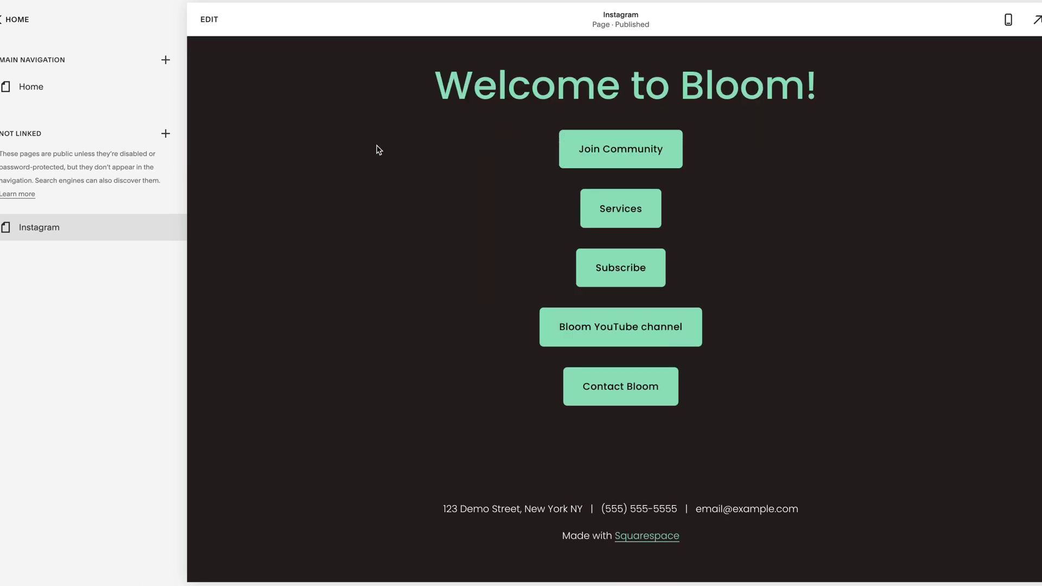
{"action": "scroll", "coordinate": [591, 144], "scroll_direction": "up", "scroll_amount": 2}
{"action": "scroll", "coordinate": [592, 146], "scroll_direction": "down", "scroll_amount": 2}
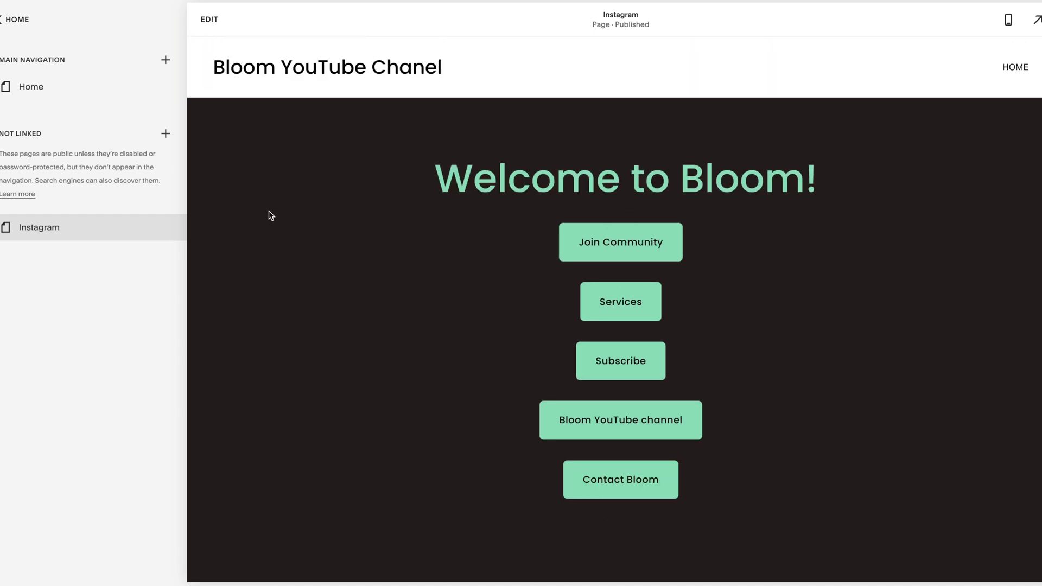
{"action": "mouse_move", "coordinate": [161, 233]}
{"action": "left_click", "coordinate": [165, 230]}
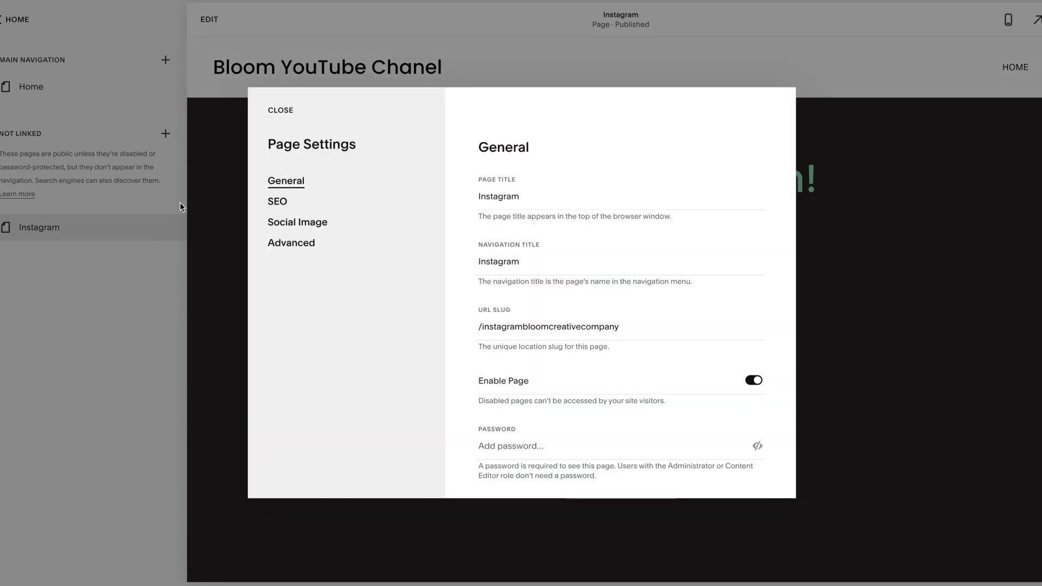
{"action": "left_click_drag", "start_coordinate": [621, 328], "coordinate": [481, 324]}
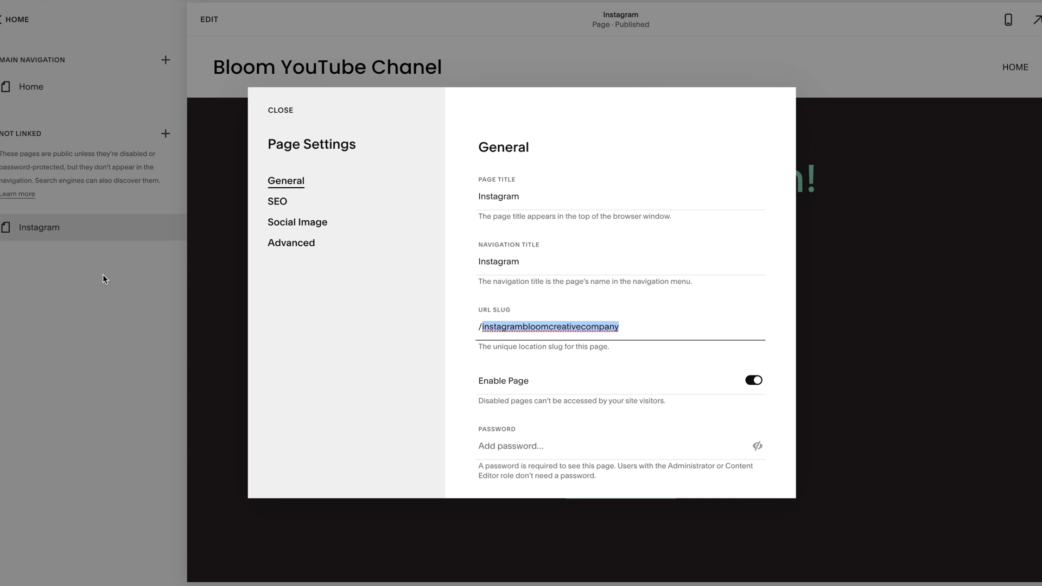
{"action": "left_click", "coordinate": [281, 111]}
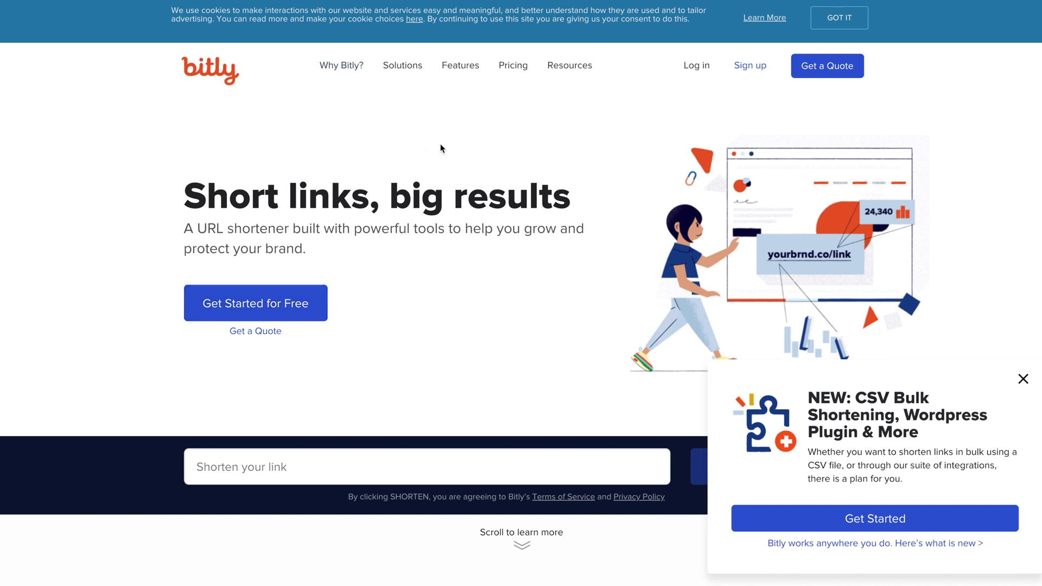
{"action": "scroll", "coordinate": [440, 146], "scroll_direction": "down", "scroll_amount": 3}
{"action": "left_click", "coordinate": [236, 294]}
{"action": "key", "text": "ctrl+v"}
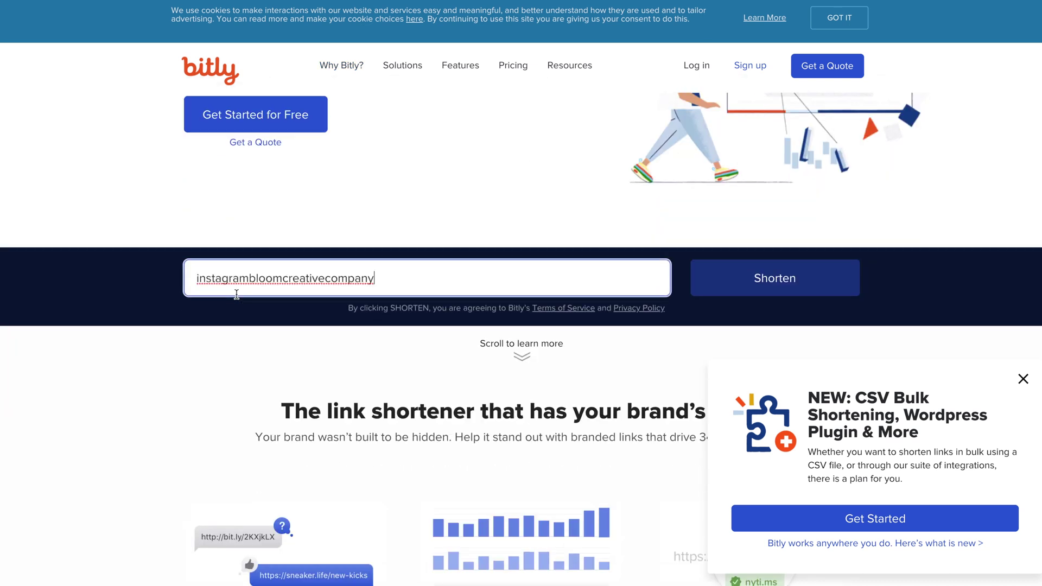
{"action": "key", "text": "BackSpace"}
{"action": "left_click", "coordinate": [197, 278]}
{"action": "type", "text": "bloomcreativecompany"}
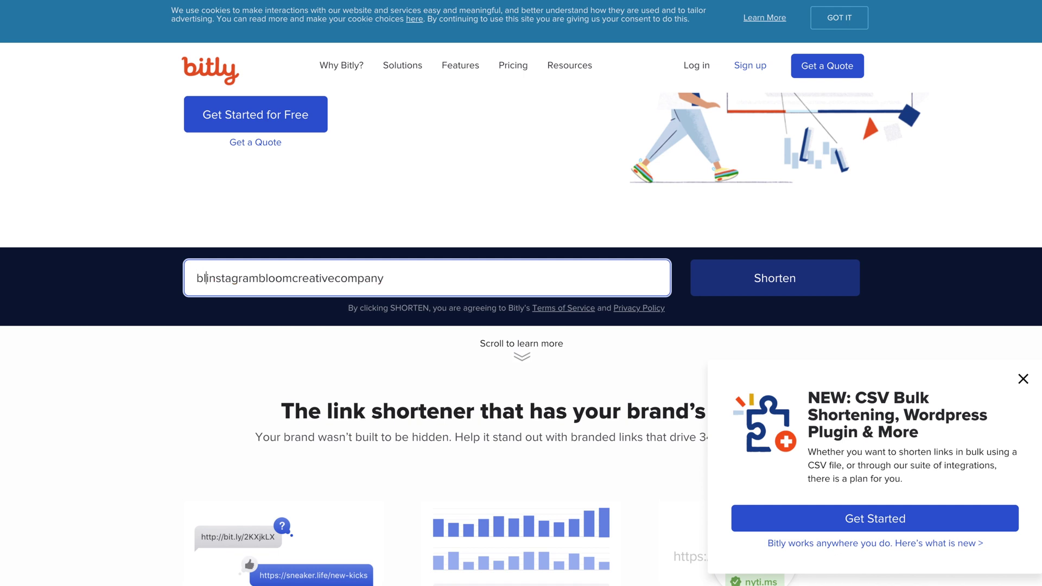
{"action": "type", "text": ".com/"}
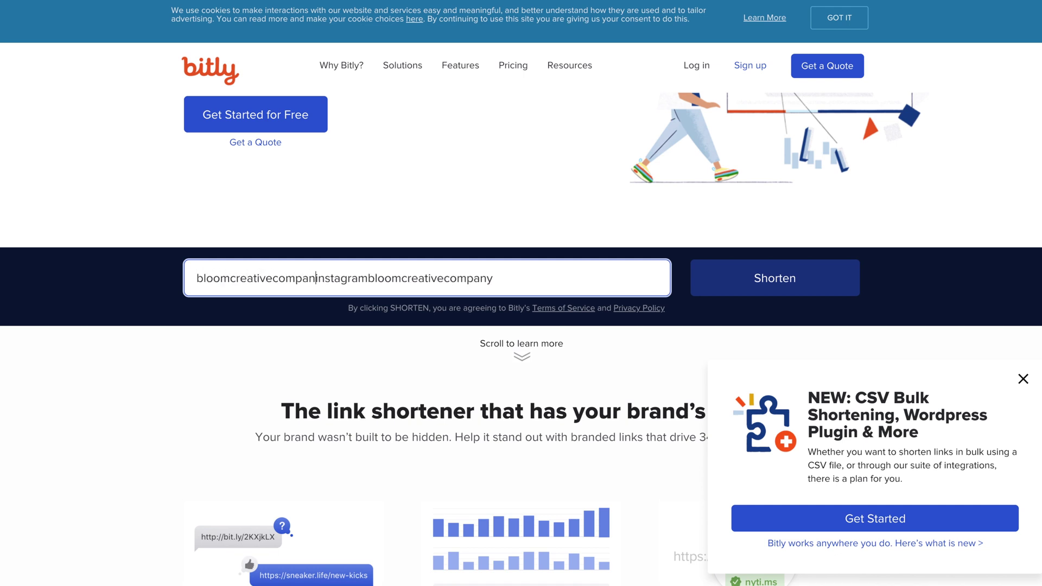
{"action": "left_click", "coordinate": [706, 279]}
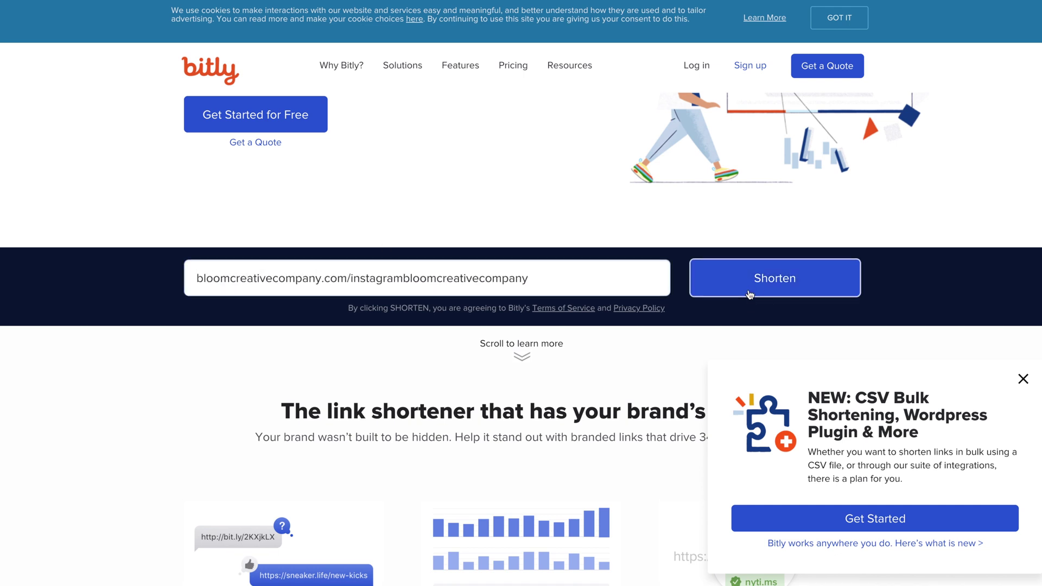
{"action": "left_click", "coordinate": [190, 266]}
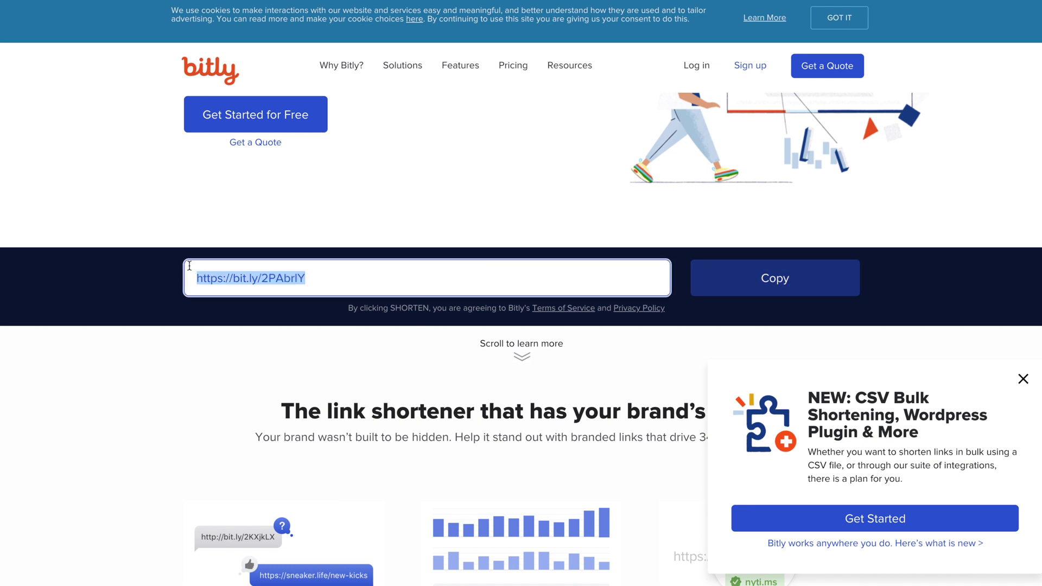
{"action": "key", "text": "End"}
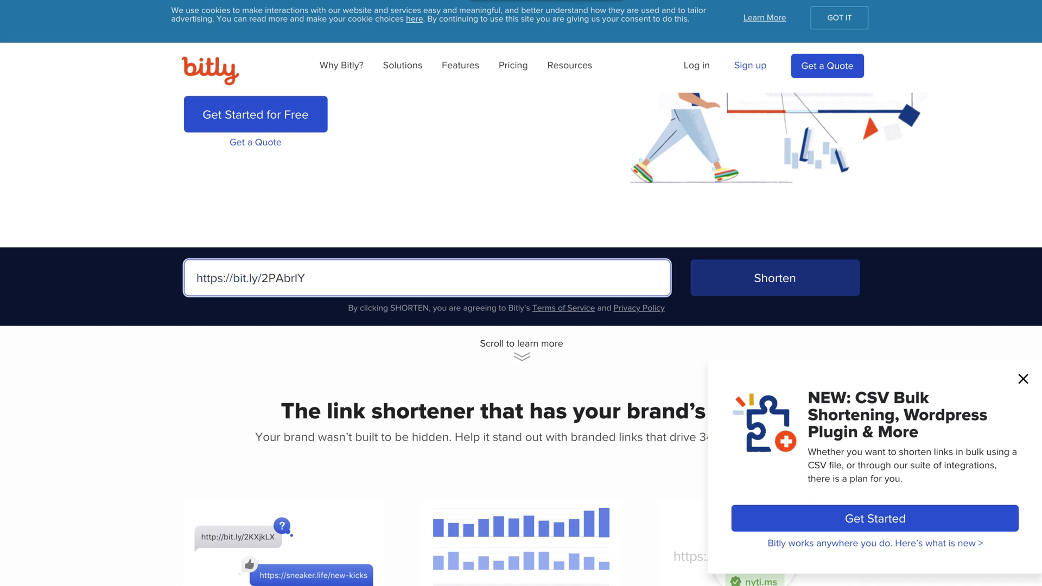